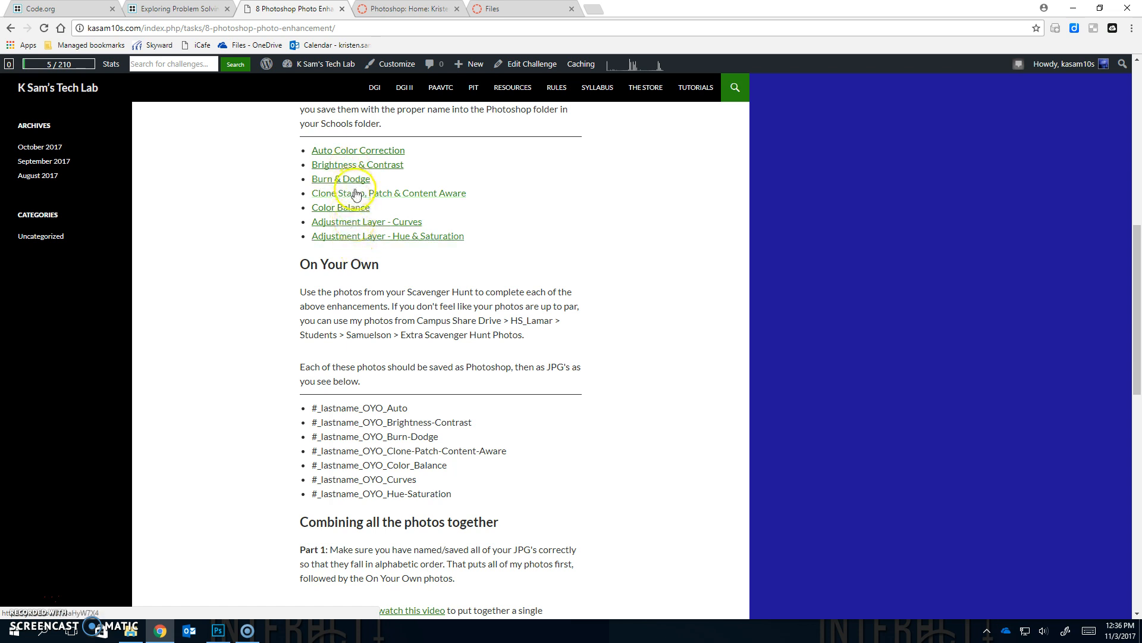
pyautogui.moveTo(311, 411); pyautogui.dragTo(464, 503)
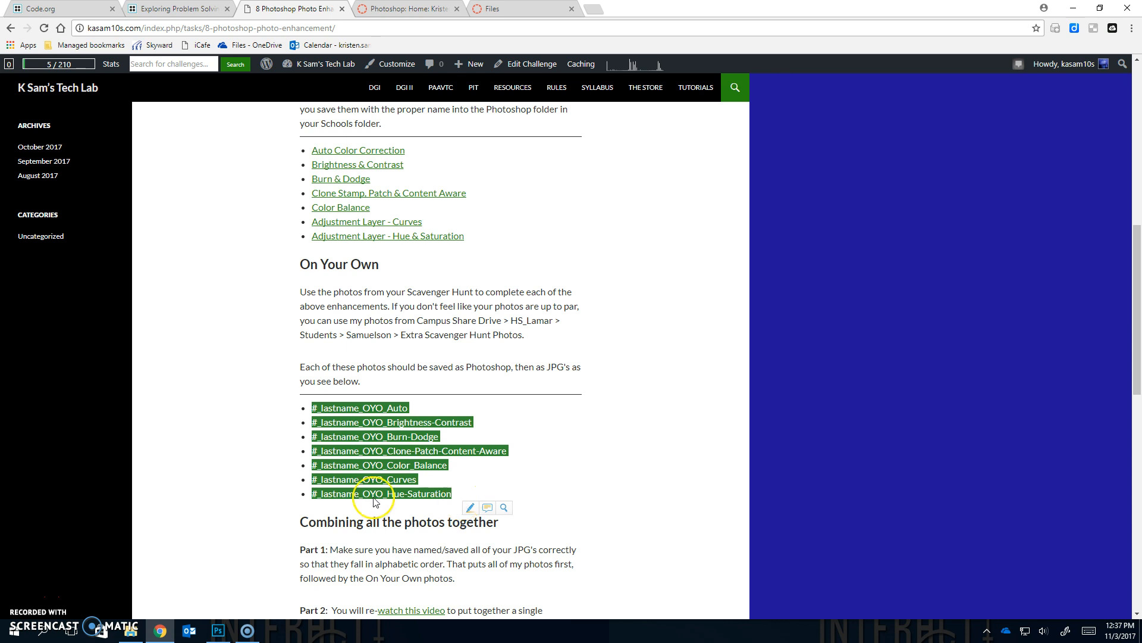
pyautogui.click(408, 467)
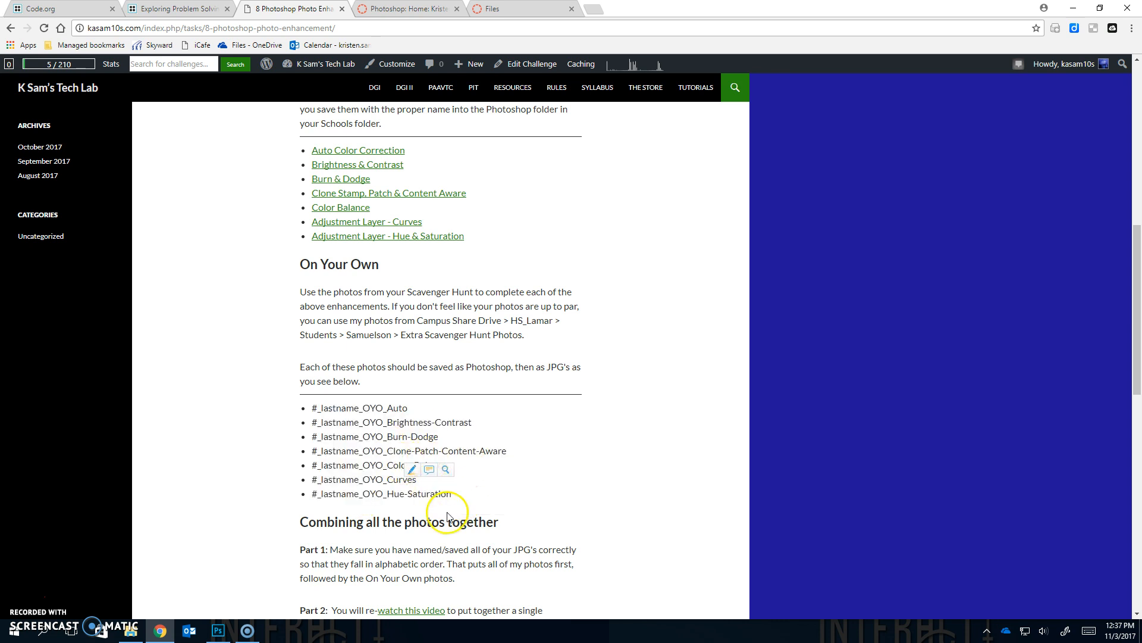
# - Switch to File Explorer, list the Corrections folder's files as details sorted by type, and open all its JPG files in Photoshop
pyautogui.click(274, 602)
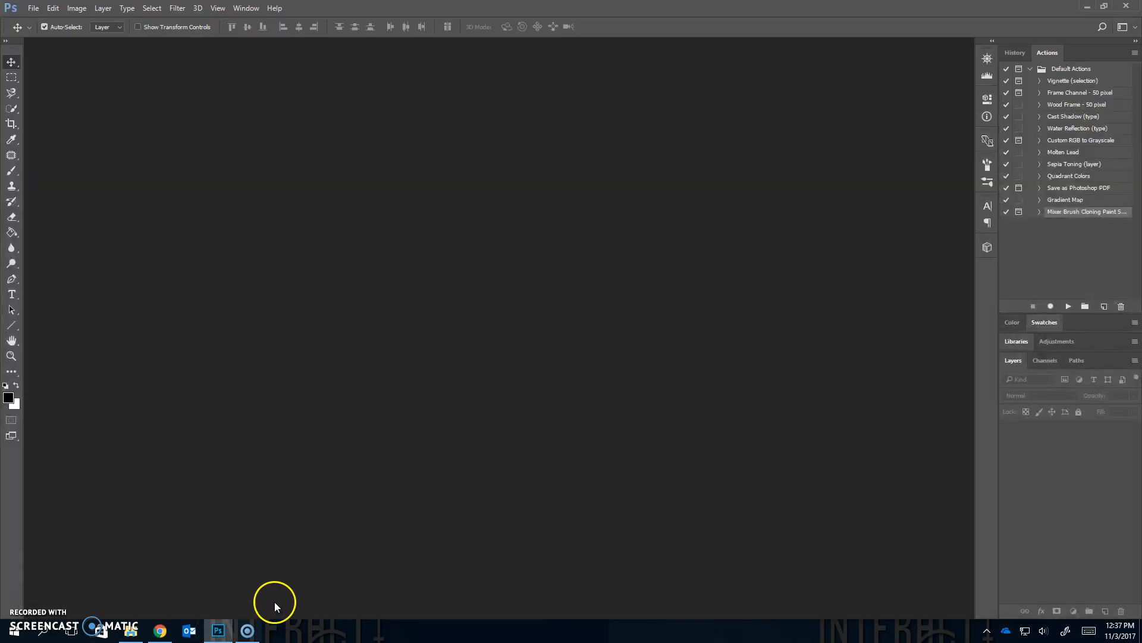
pyautogui.click(130, 630)
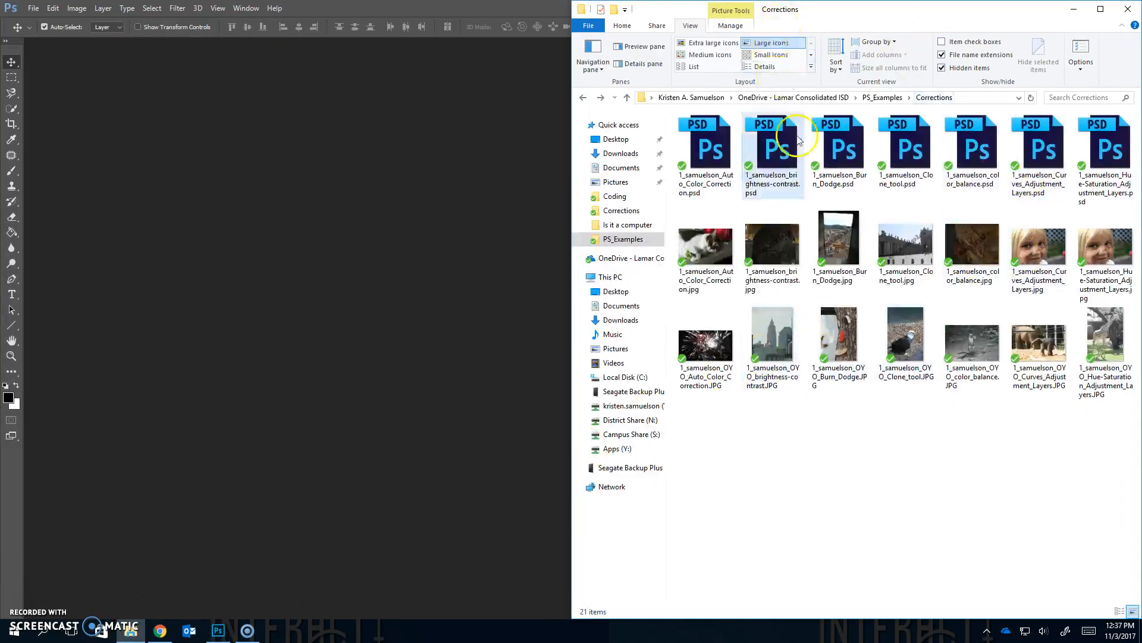
pyautogui.click(767, 66)
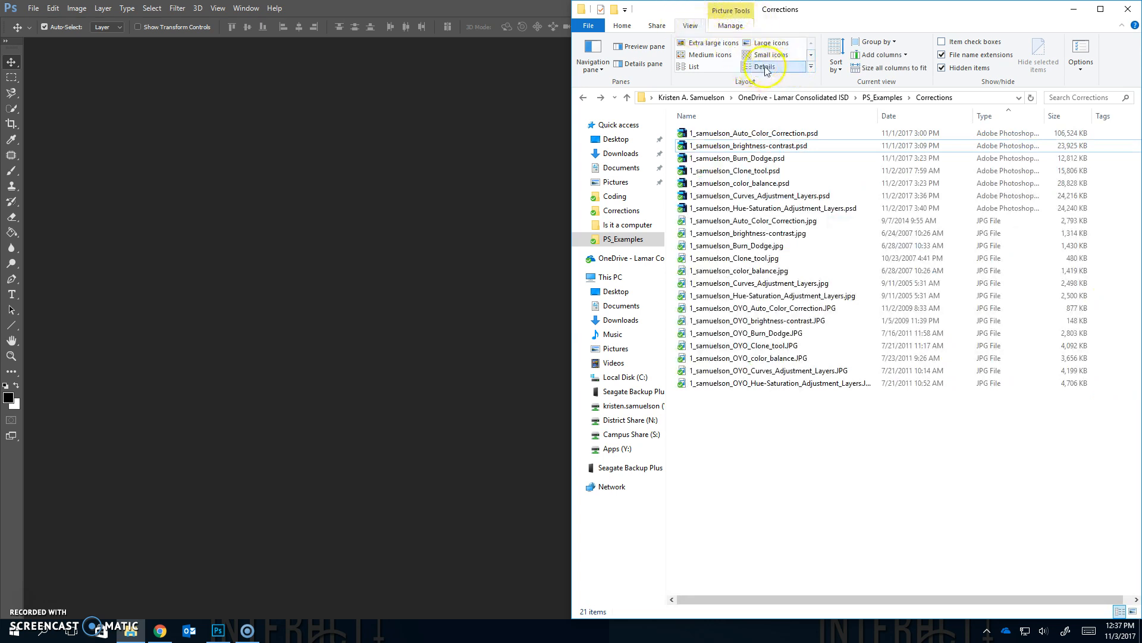
pyautogui.click(992, 119)
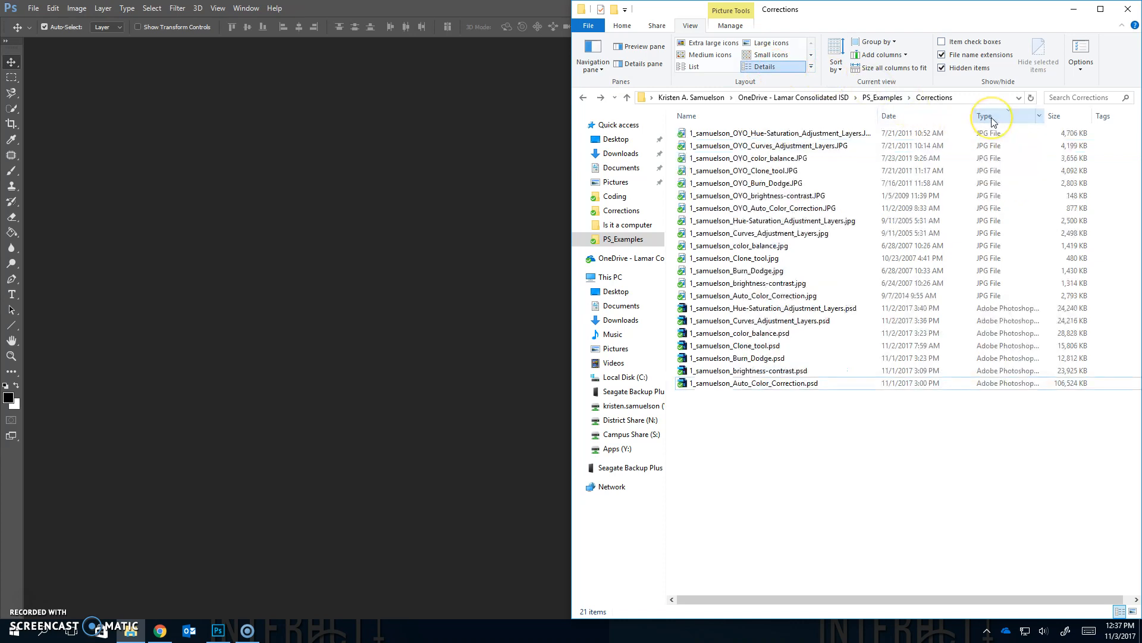
pyautogui.click(992, 121)
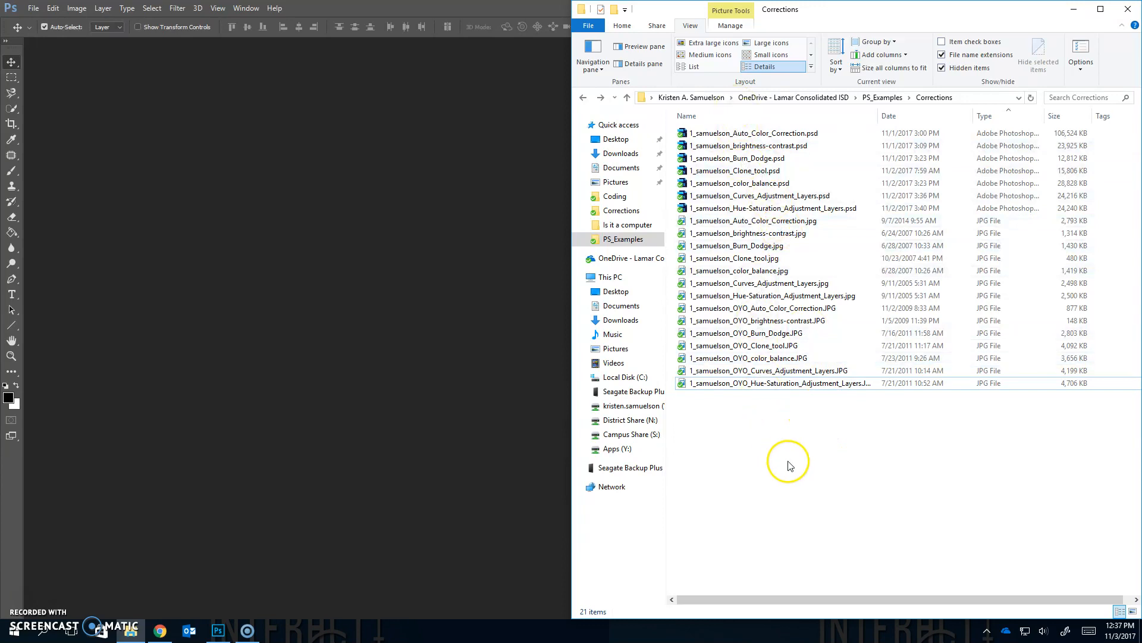
pyautogui.moveTo(830, 467); pyautogui.dragTo(349, 334)
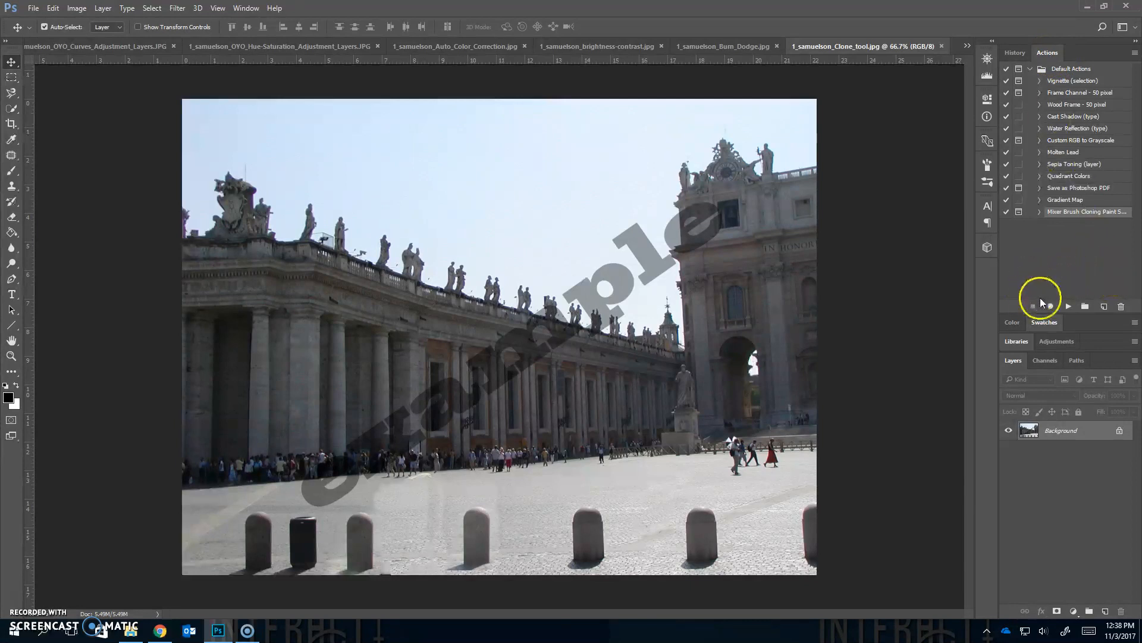
# - Create a new action named 50% in the Default Actions set and start recording it
pyautogui.click(1104, 308)
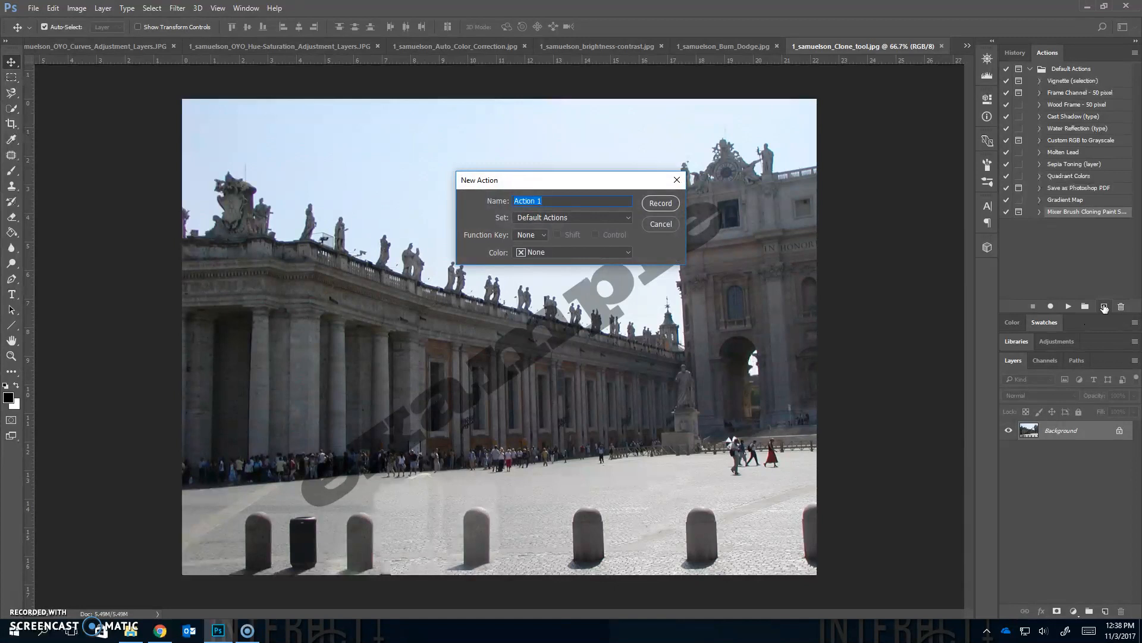
pyautogui.write('50')
pyautogui.press('Return')
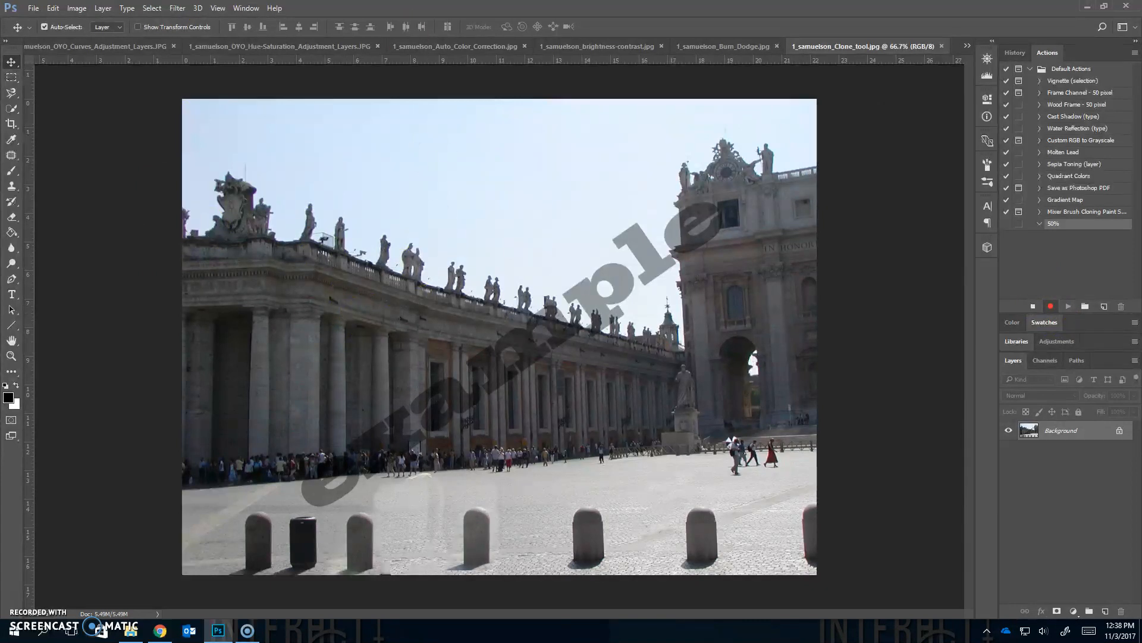
# - Resize the open clone tool image to 50 percent of its width and height
pyautogui.click(77, 9)
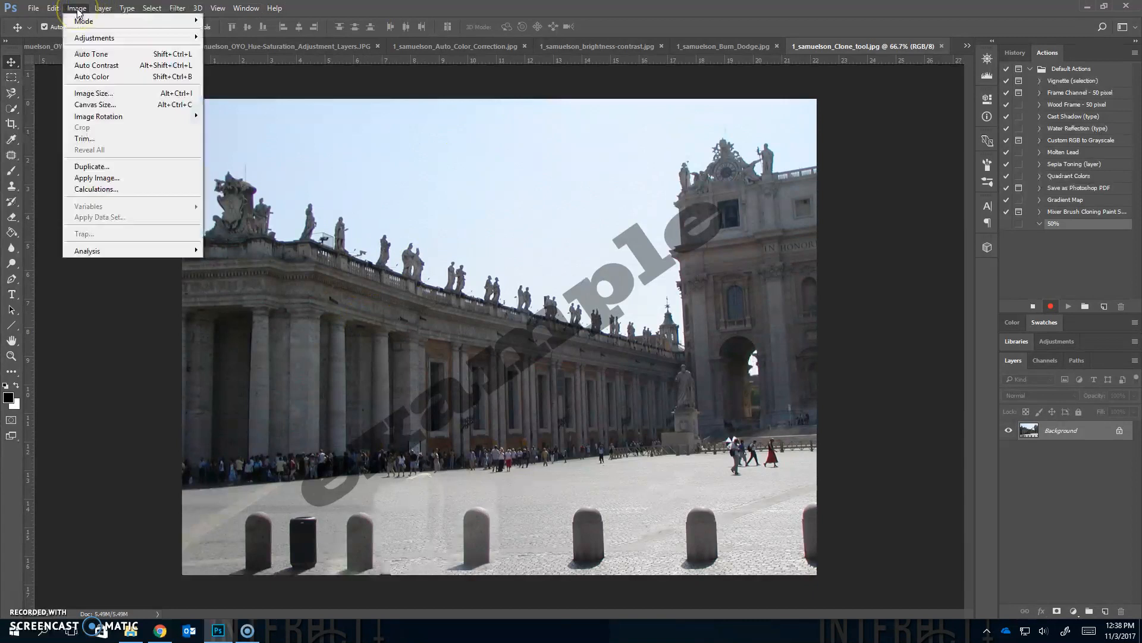
pyautogui.click(127, 96)
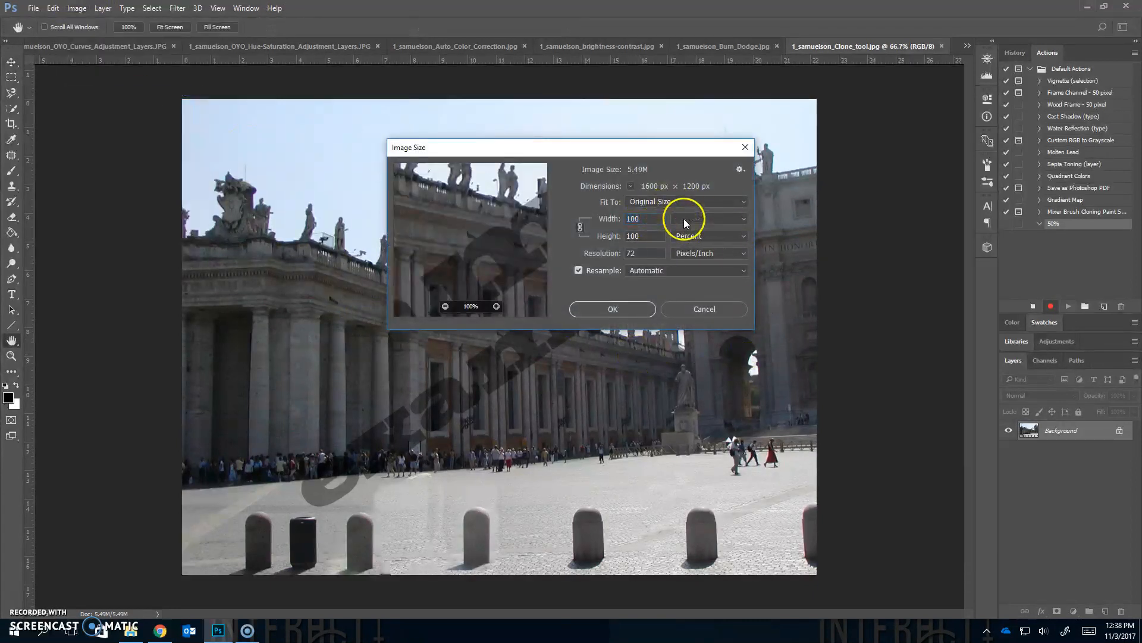
pyautogui.click(685, 223)
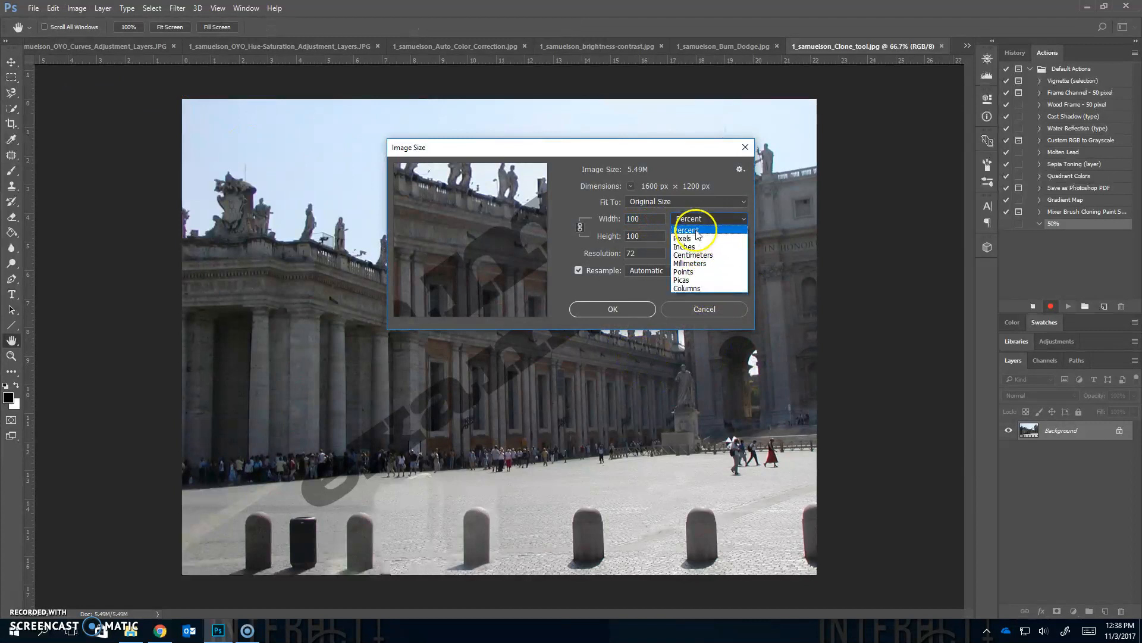
pyautogui.click(690, 230)
pyautogui.doubleClick(640, 218)
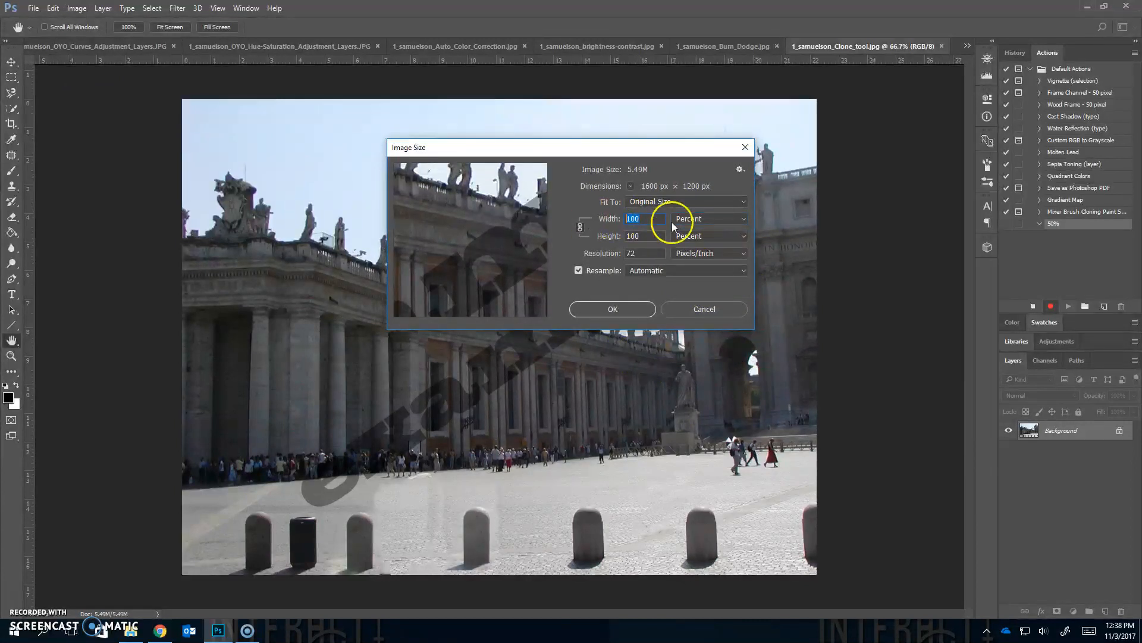
pyautogui.write('50')
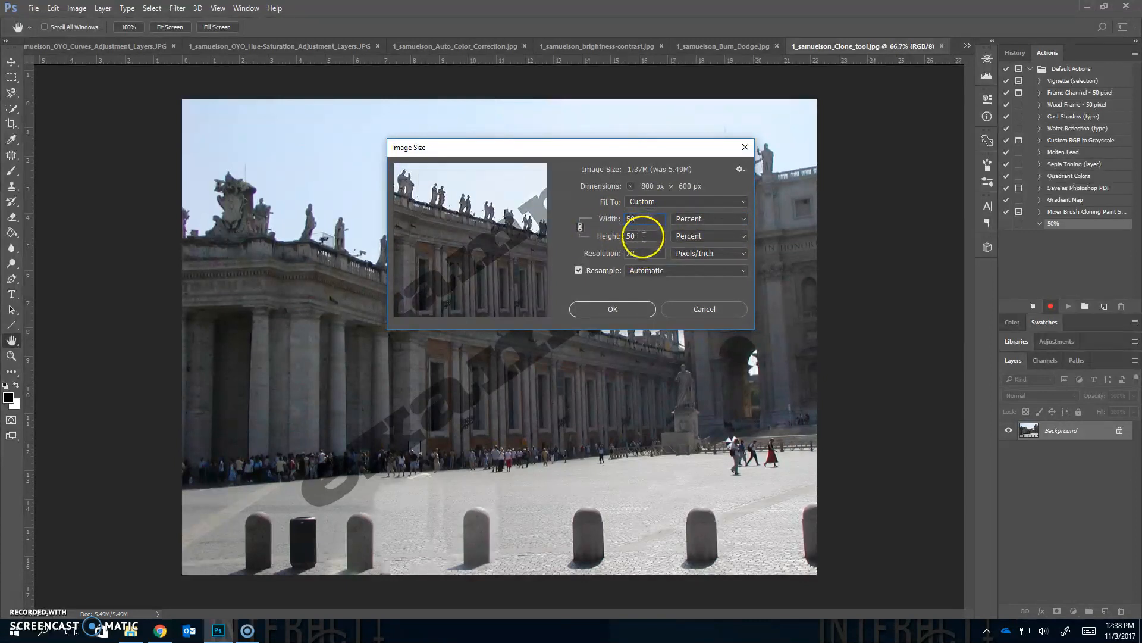
pyautogui.click(613, 309)
pyautogui.click(290, 333)
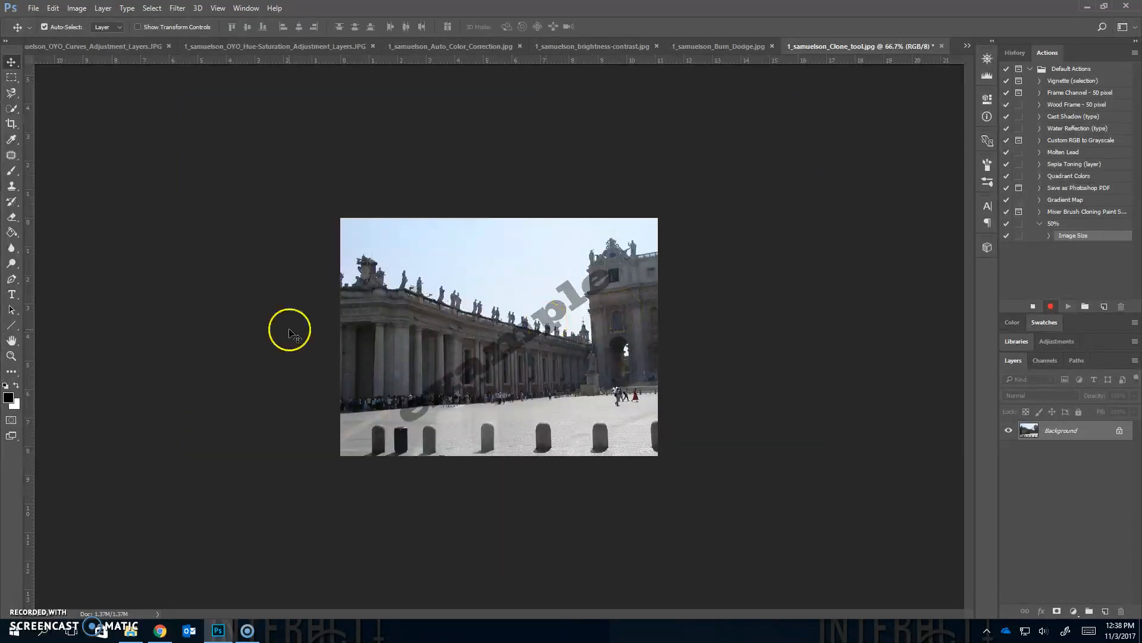
# - Begin saving the resized image under Save As and create a folder named 50percent inside Corrections
pyautogui.click(79, 8)
pyautogui.moveTo(33, 8)
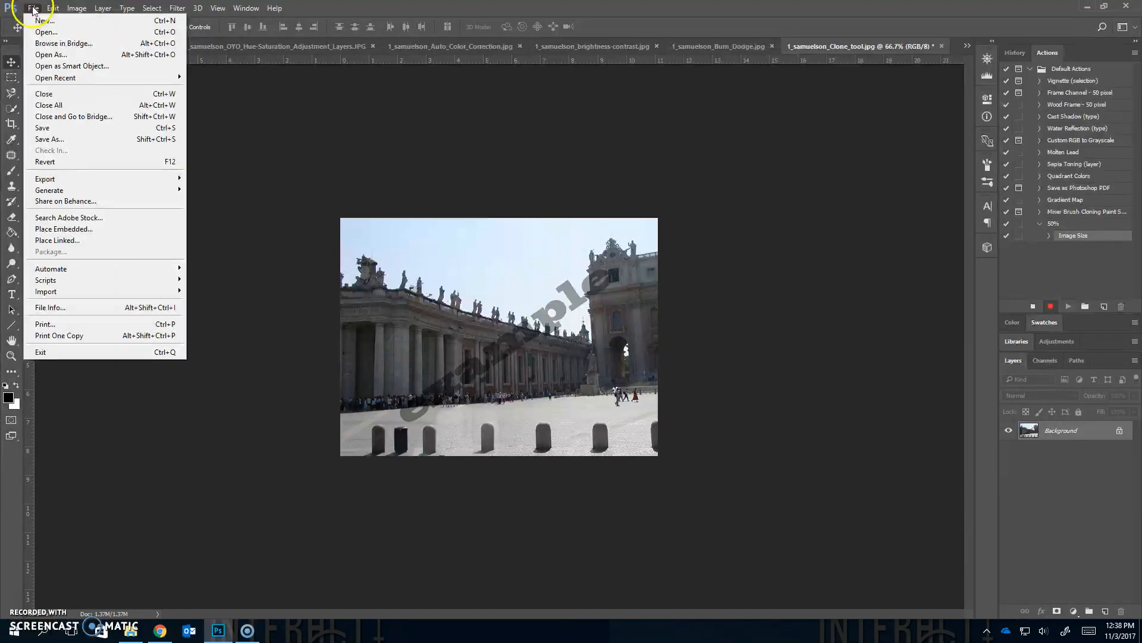
pyautogui.click(61, 141)
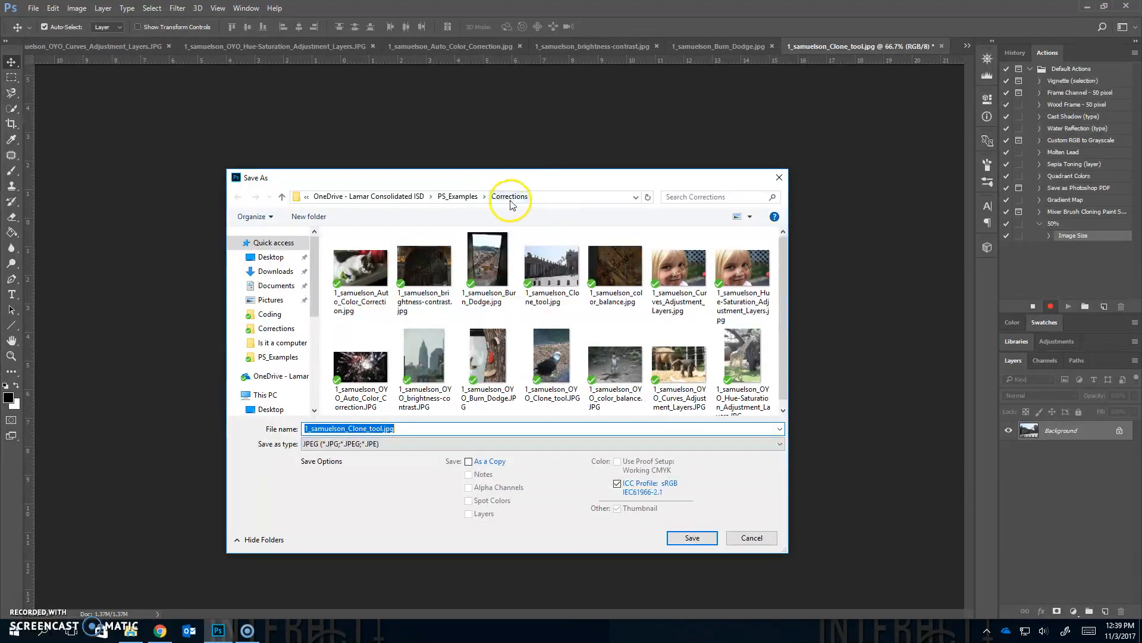
pyautogui.click(305, 216)
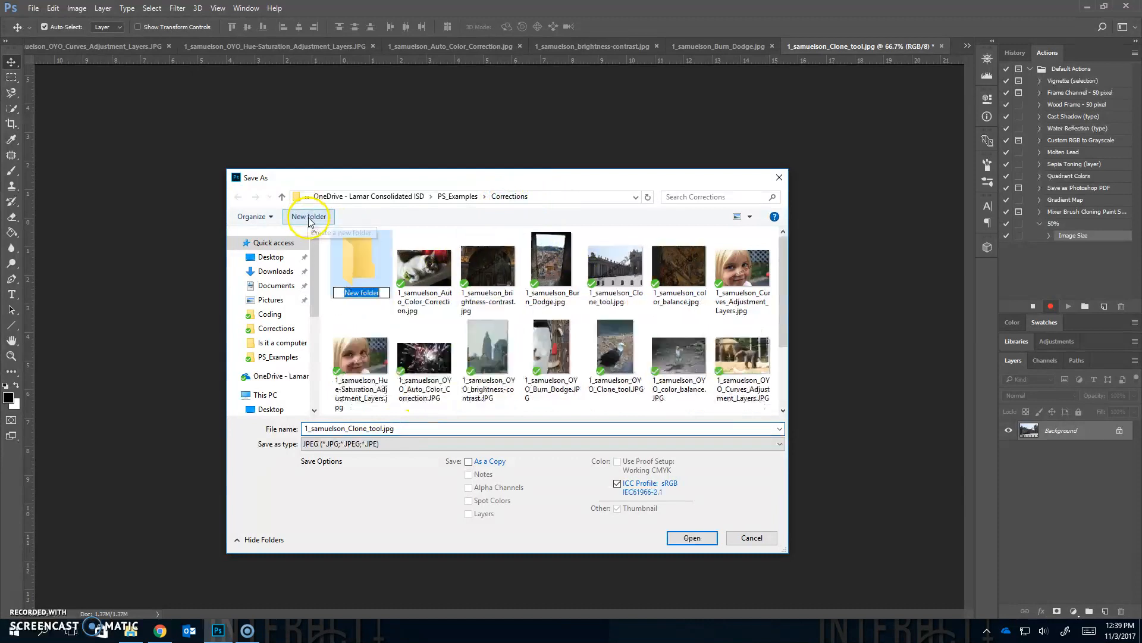
pyautogui.write('50')
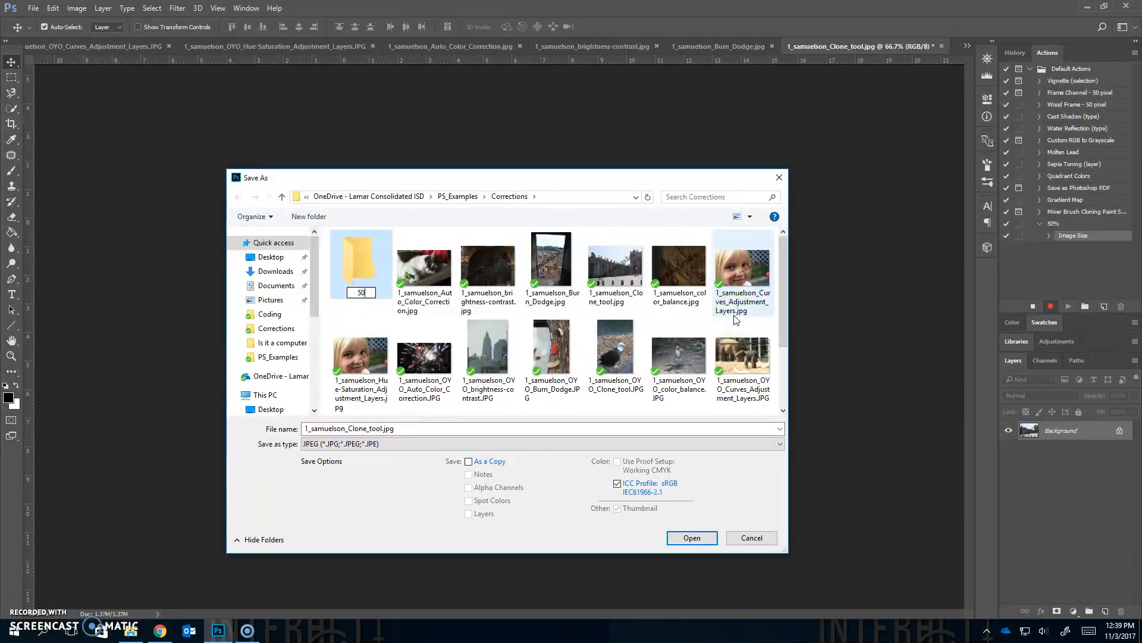
pyautogui.write('percent')
pyautogui.press('Return')
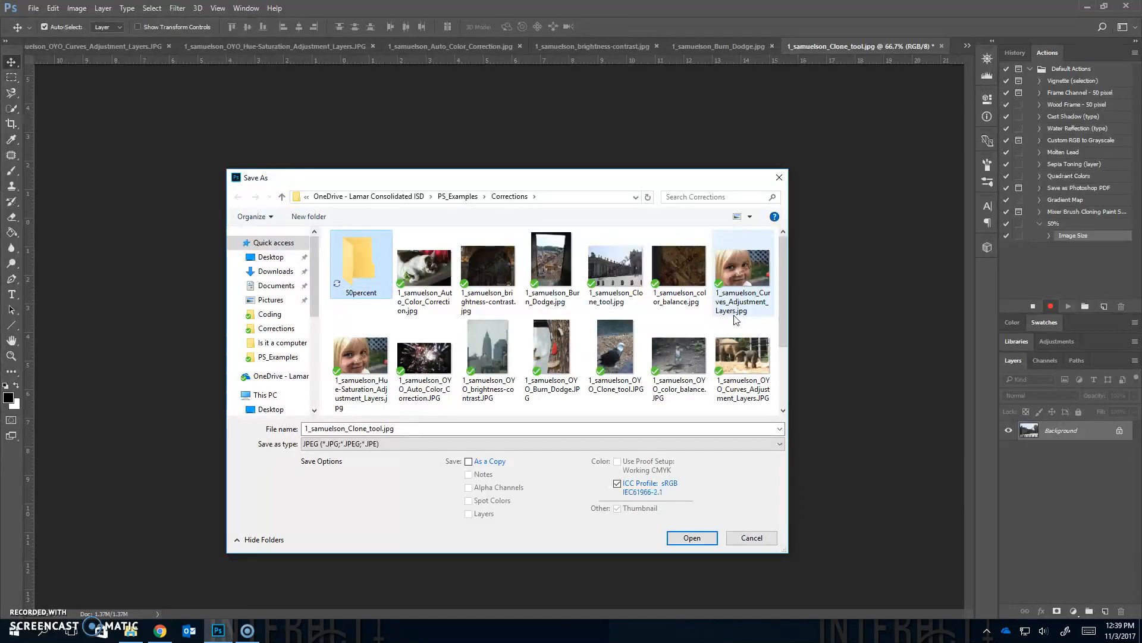
# - Save the image as a JPEG in the 50percent folder with quality 10 and the Baseline ("Standard") format
pyautogui.doubleClick(370, 272)
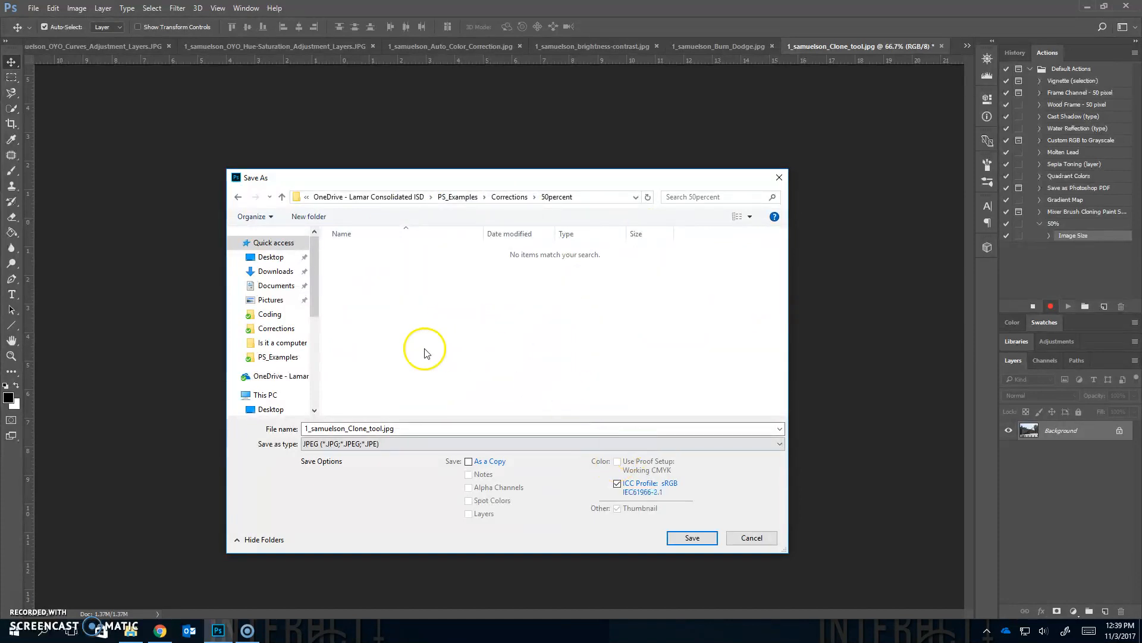
pyautogui.click(694, 539)
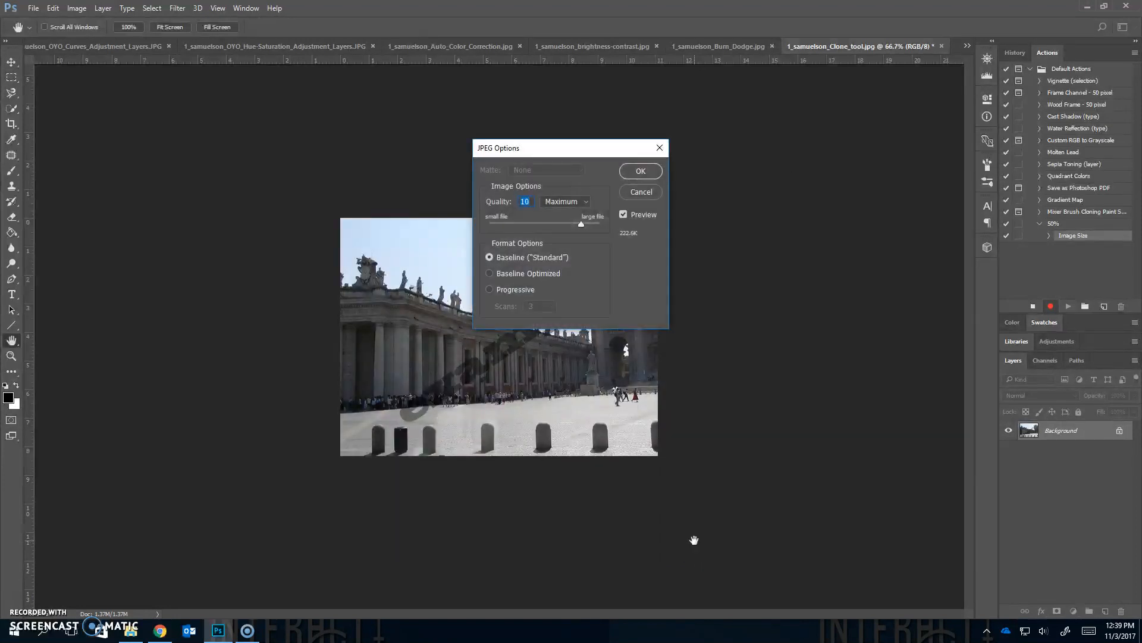
pyautogui.click(653, 171)
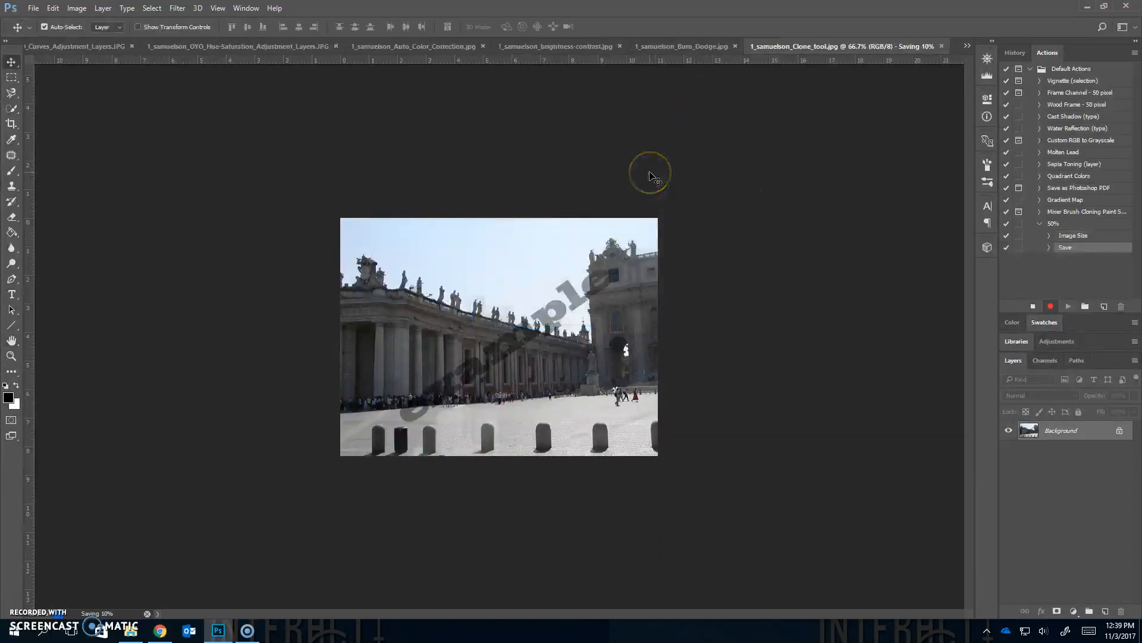
# - Stop recording the 50% action and close the clone tool image
pyautogui.click(1035, 308)
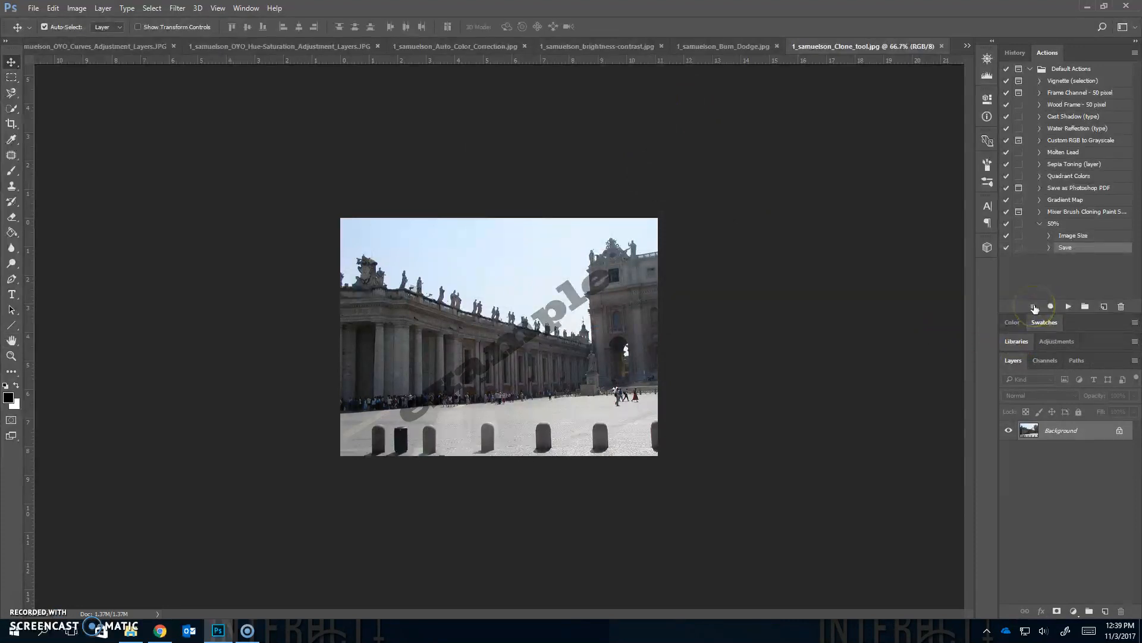
pyautogui.click(942, 47)
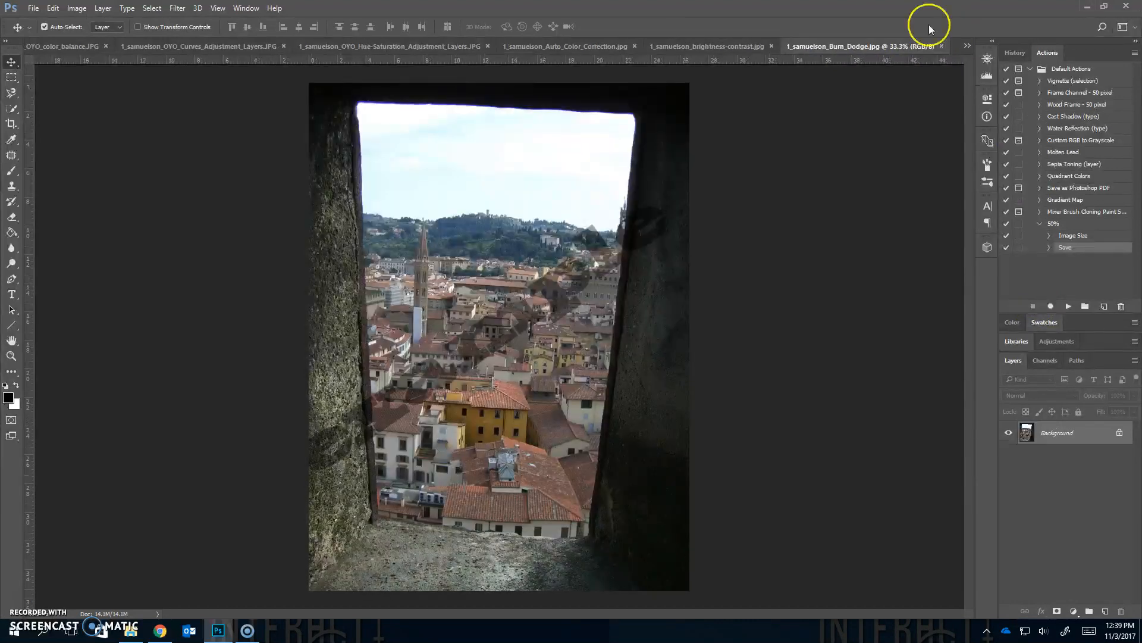
# - Run a batch with the 50% action from Default Actions, using Opened Files as the source and None as the destination
pyautogui.click(33, 9)
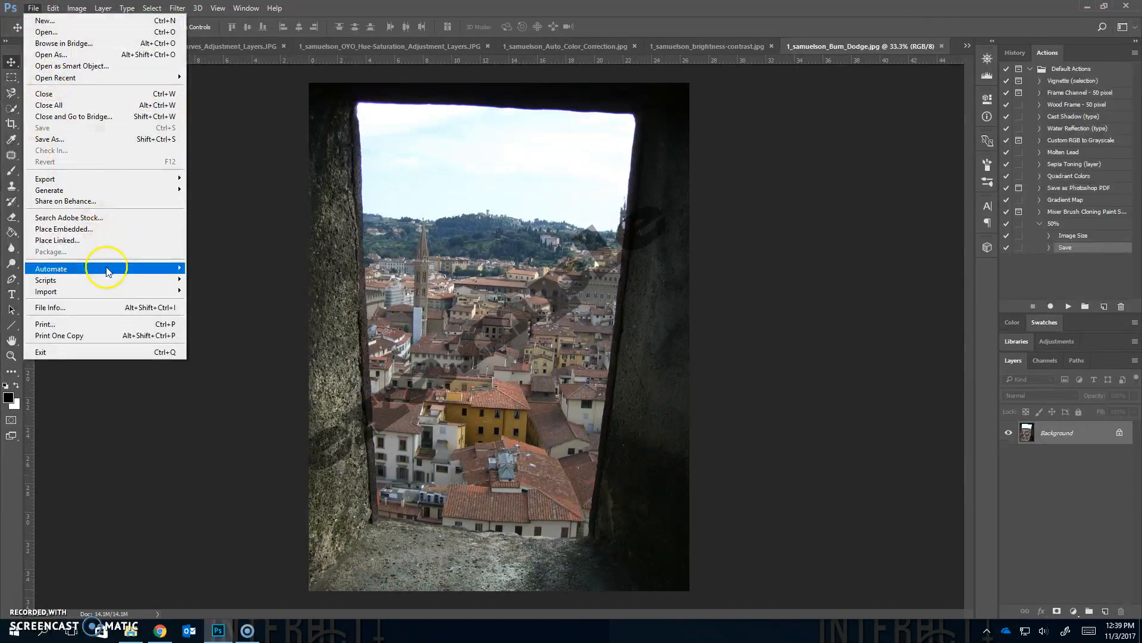
pyautogui.moveTo(111, 269)
pyautogui.click(204, 269)
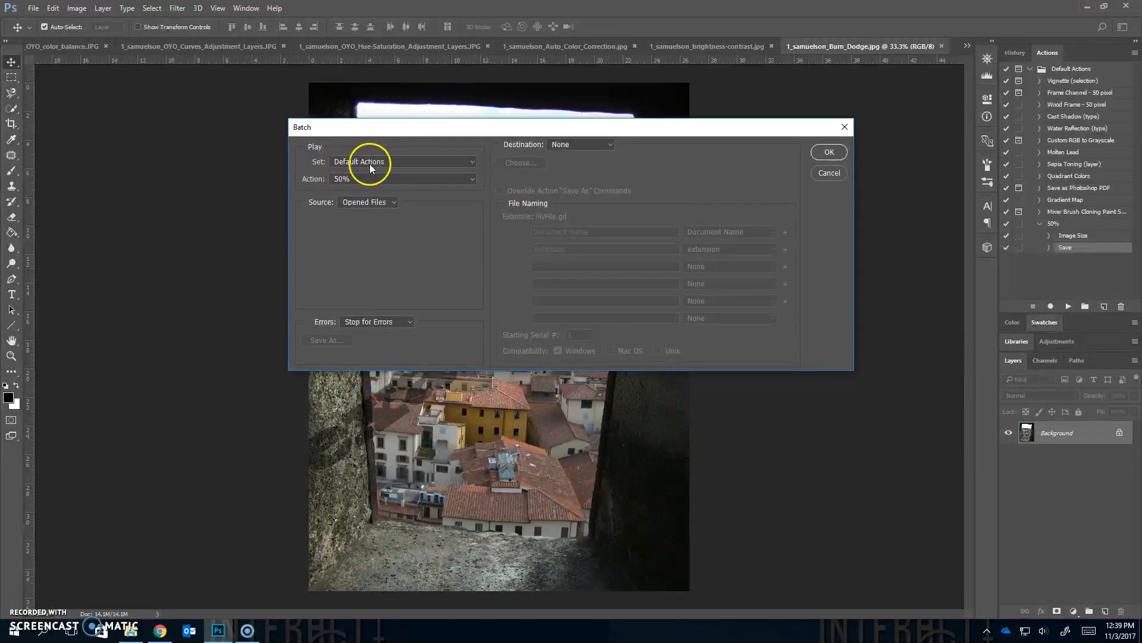
pyautogui.click(344, 180)
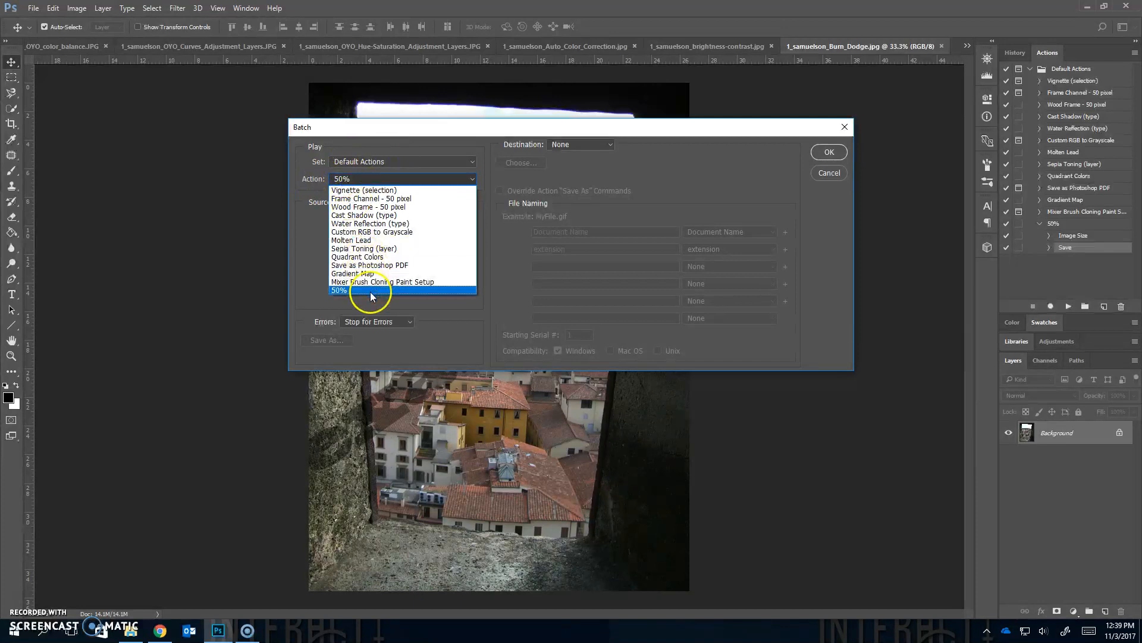
pyautogui.click(370, 290)
pyautogui.click(377, 203)
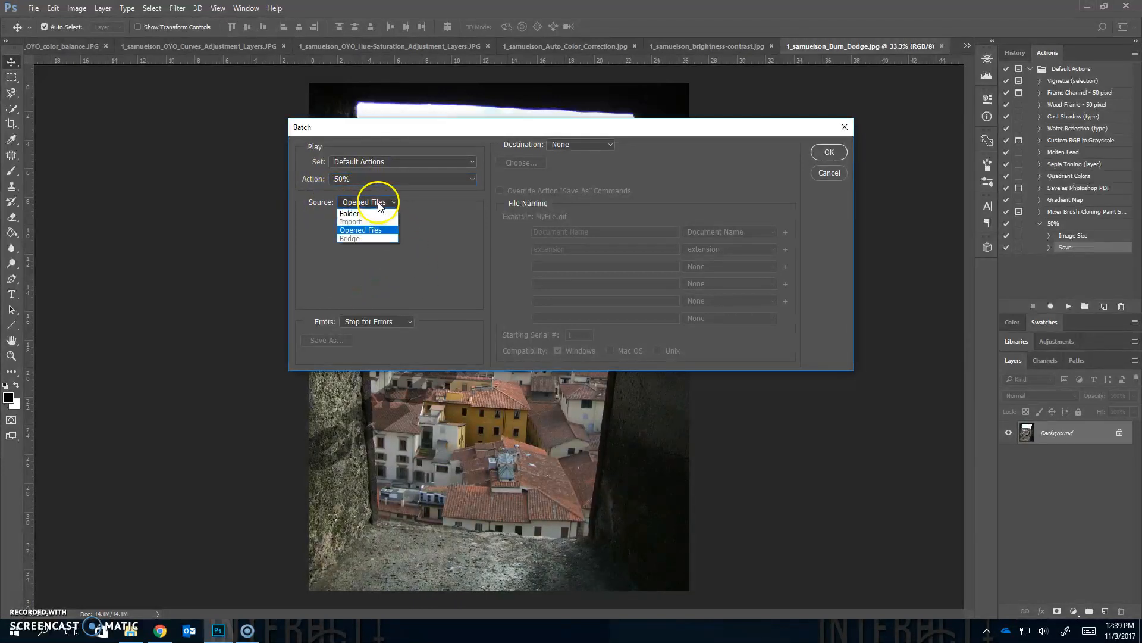
pyautogui.click(369, 232)
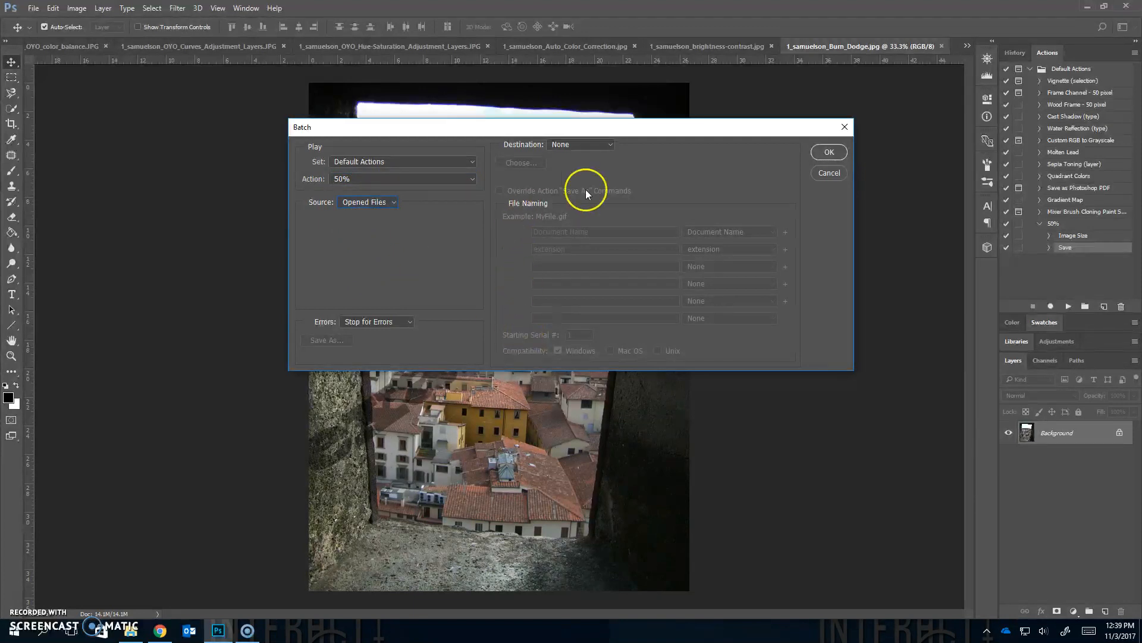
pyautogui.click(829, 153)
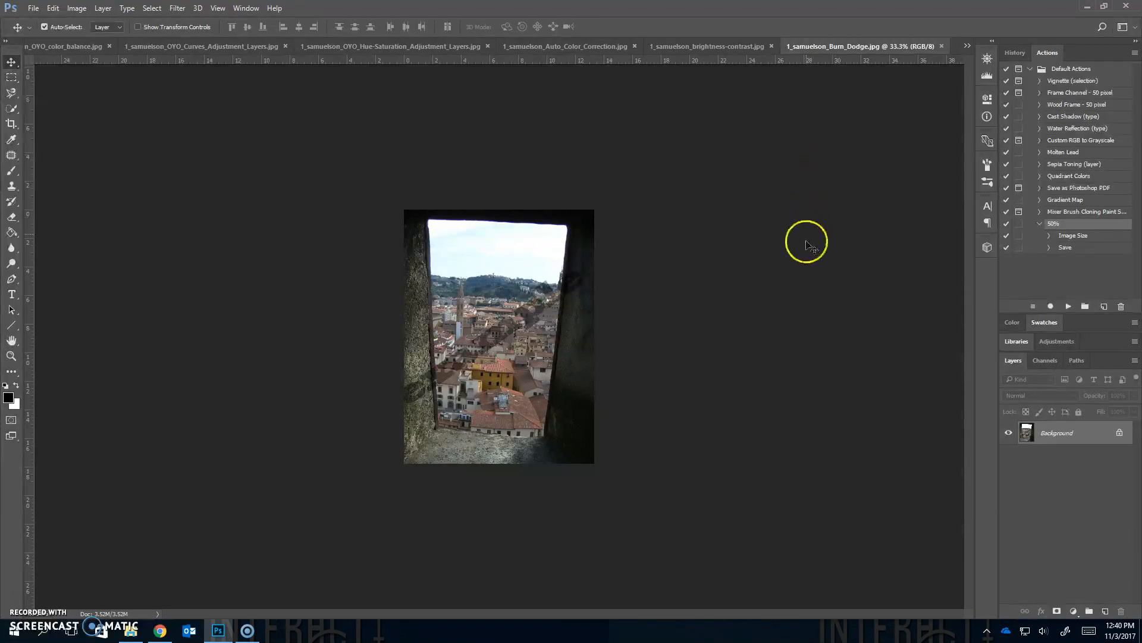
# - Switch to File Explorer, open the 50percent folder and show its files as details to check their sizes
pyautogui.click(130, 632)
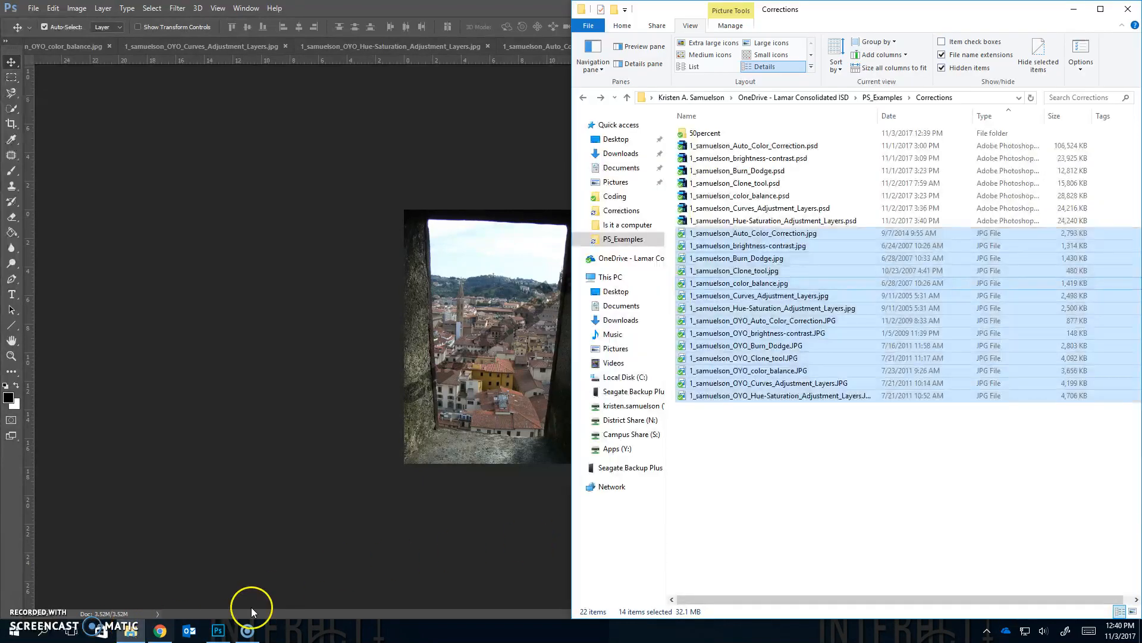
pyautogui.doubleClick(718, 134)
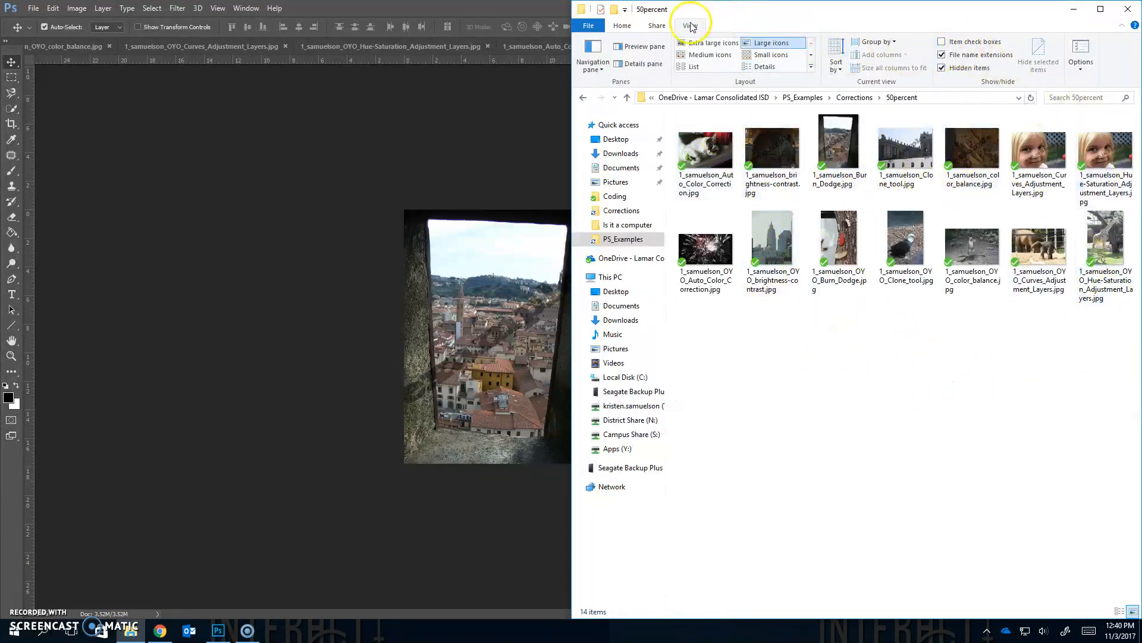
pyautogui.click(765, 66)
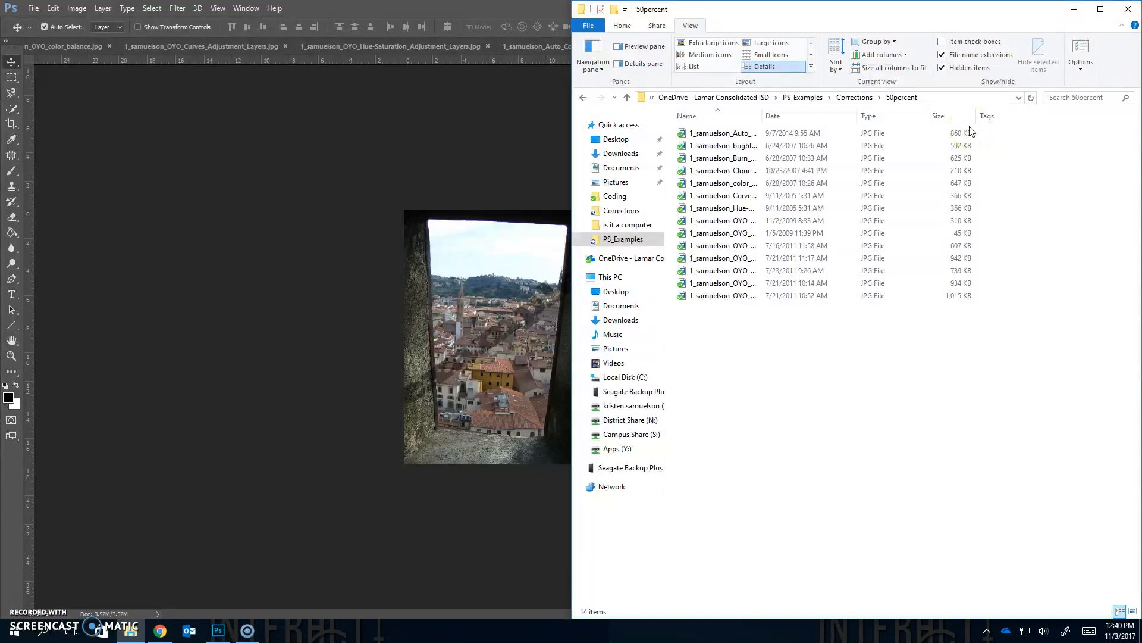
# - Open the last two photos in the 50percent folder, OYO Hue-Saturation and OYO Curves, for viewing and close each one
pyautogui.click(733, 296)
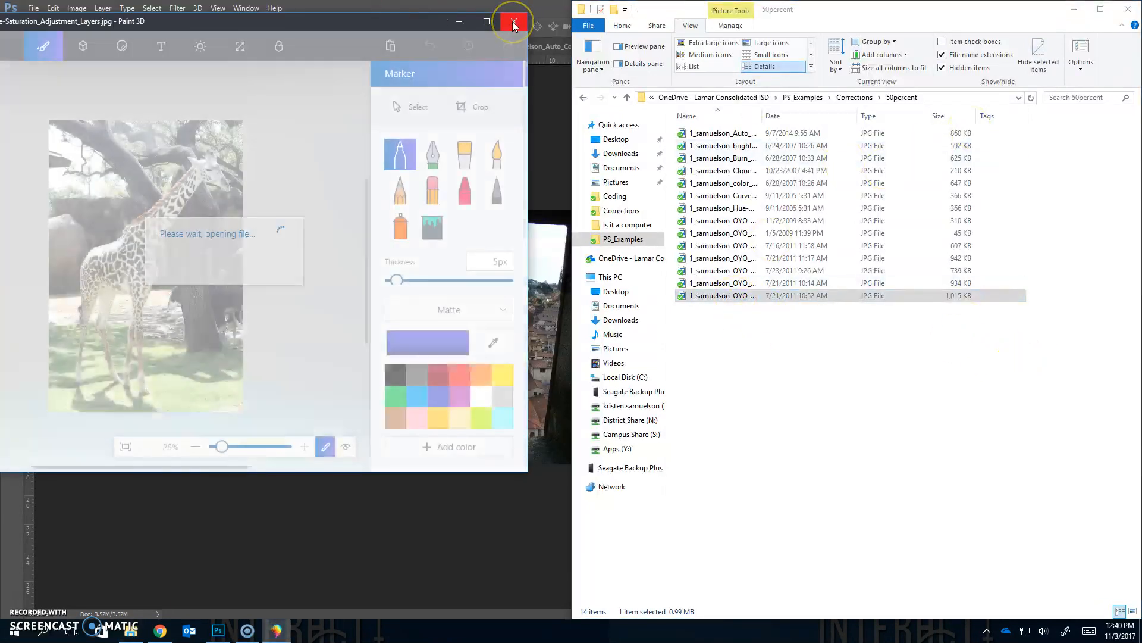
pyautogui.click(512, 21)
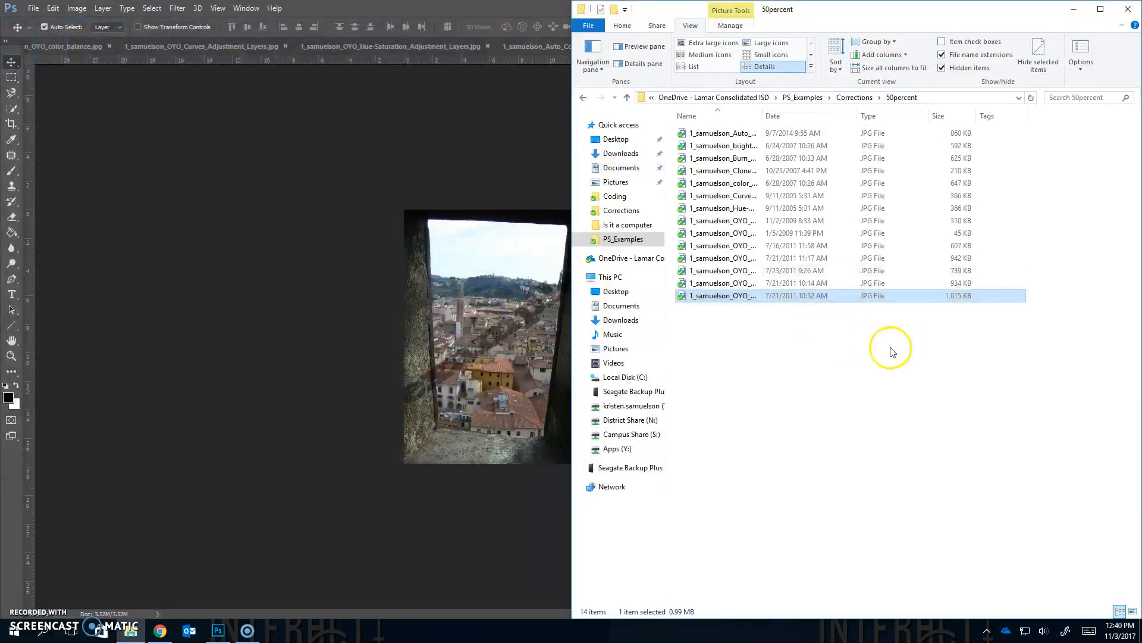
pyautogui.click(805, 285)
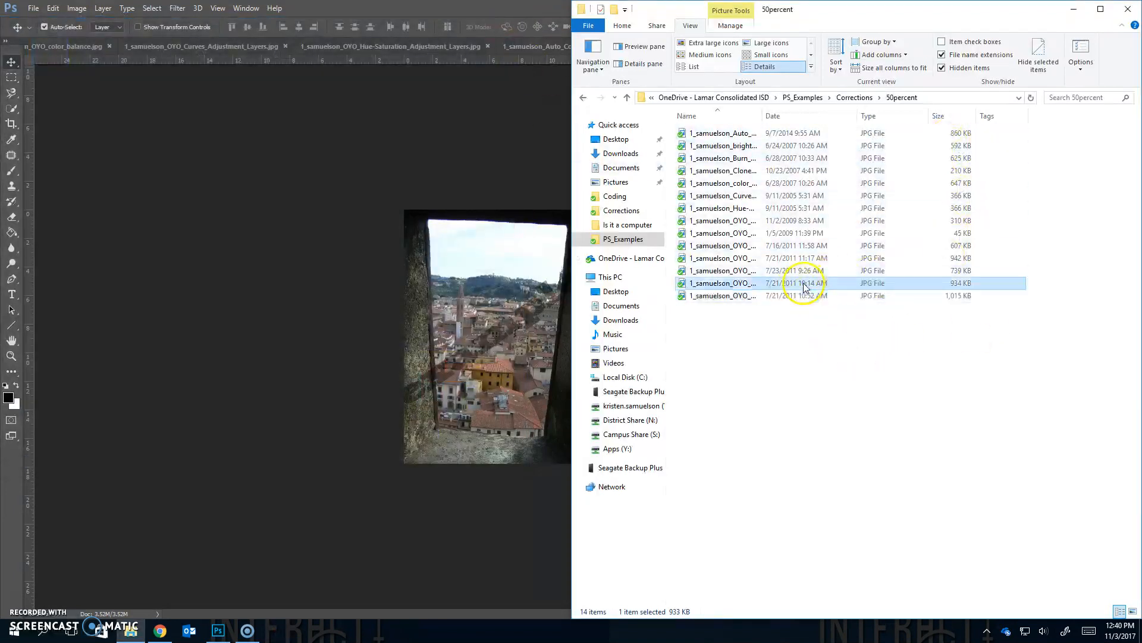
pyautogui.press('Return')
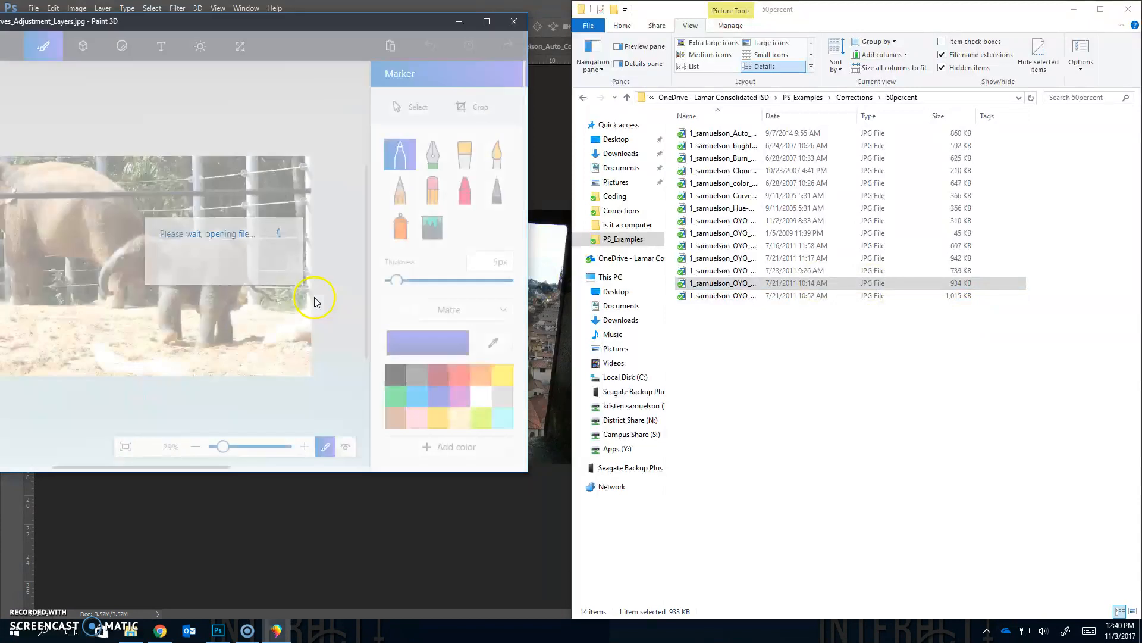
pyautogui.click(514, 21)
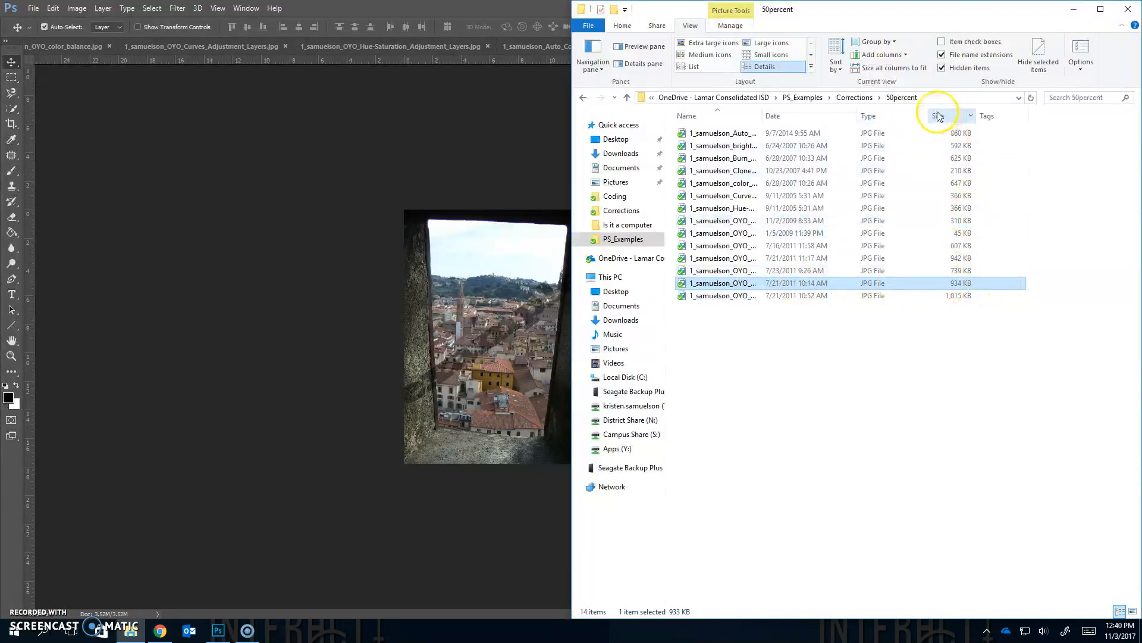
# - Widen the Name column to fit the file names, and switch to Photoshop to bring up the first Auto_Color_Correction image
pyautogui.moveTo(765, 117); pyautogui.dragTo(852, 117)
pyautogui.click(788, 132)
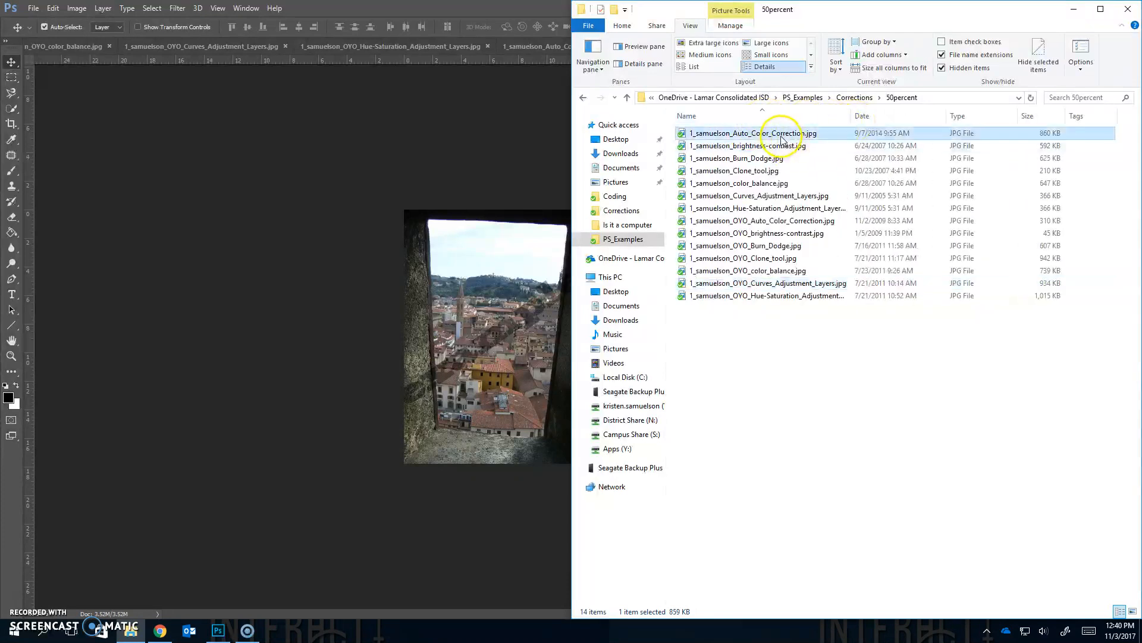
pyautogui.click(367, 124)
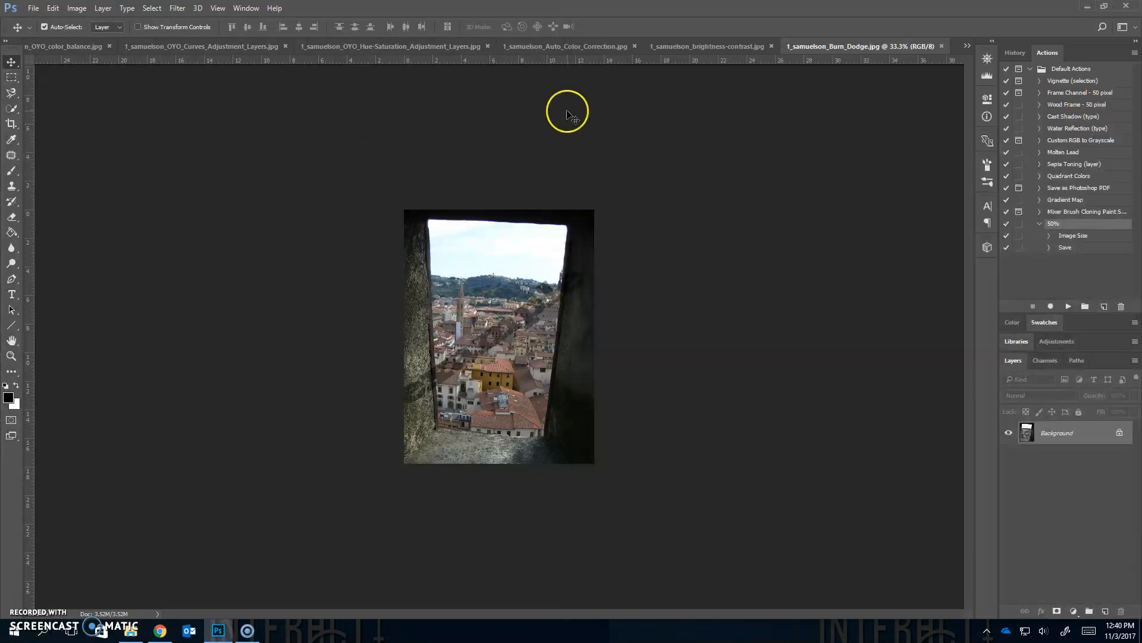
pyautogui.click(968, 46)
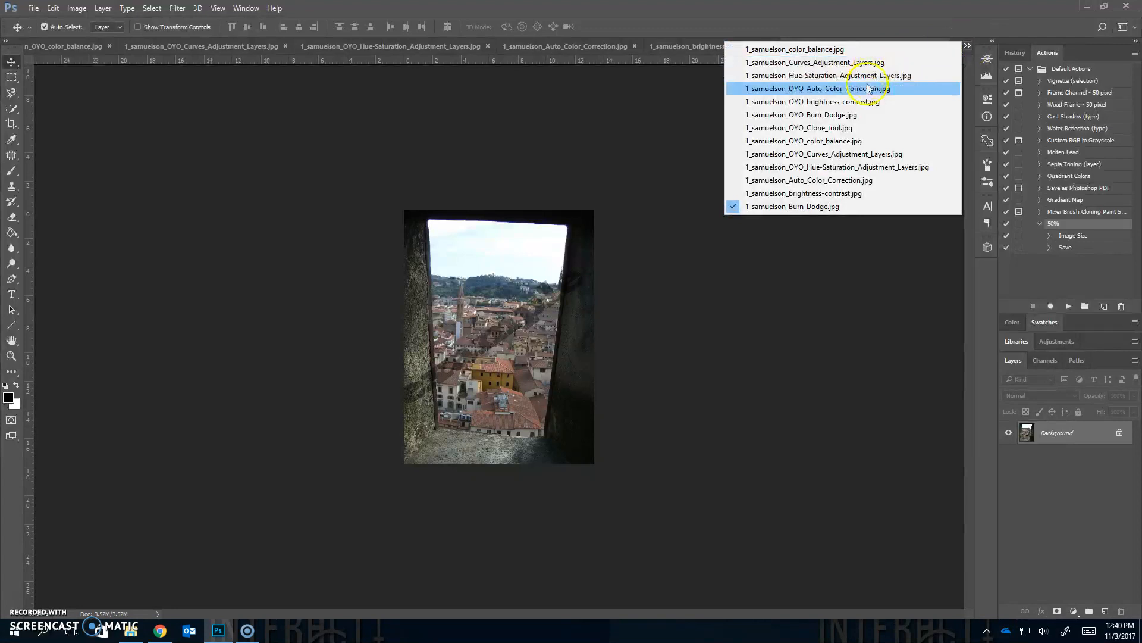
pyautogui.click(842, 180)
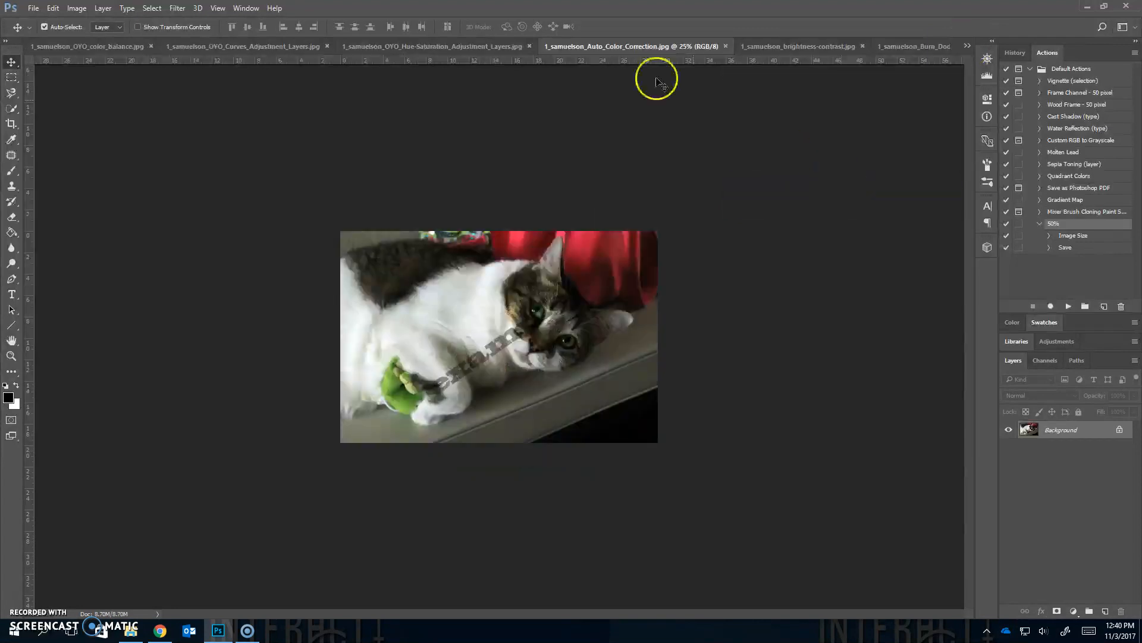
# - Try pixels and inches as the Image Size units, and resize the Auto_Color_Correction image to 50 percent width and height
pyautogui.click(78, 8)
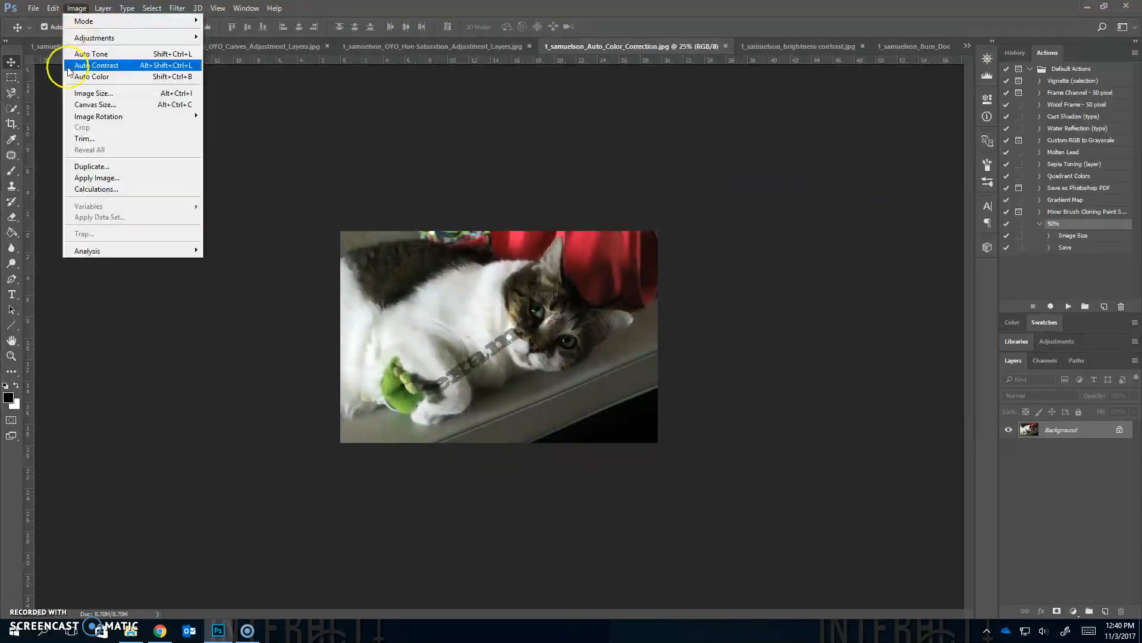
pyautogui.click(86, 93)
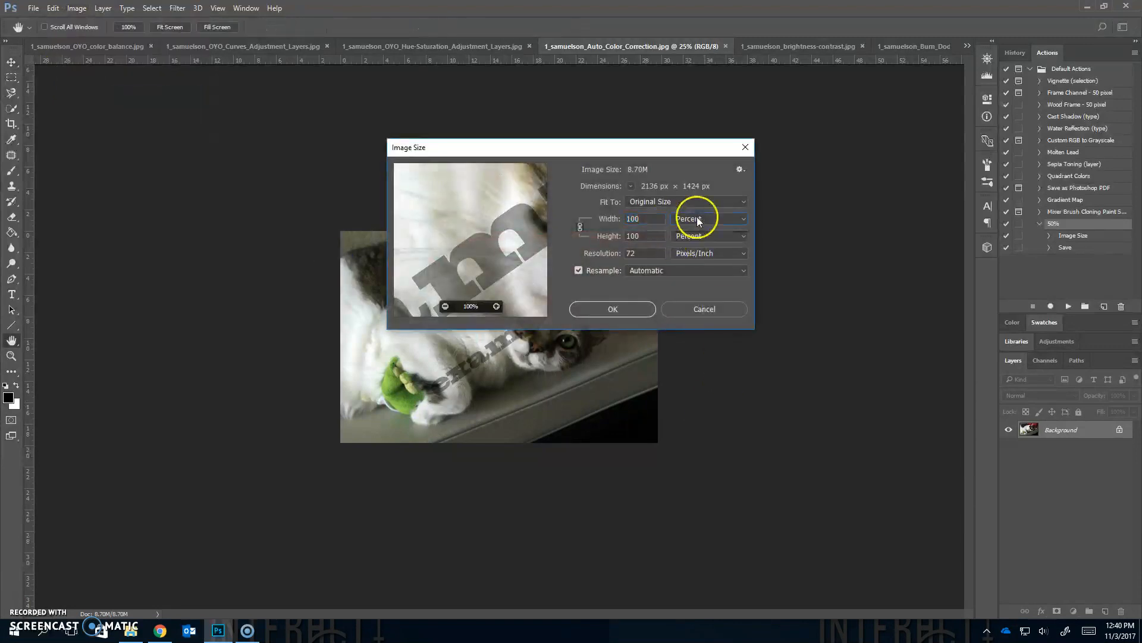
pyautogui.click(695, 219)
pyautogui.click(702, 238)
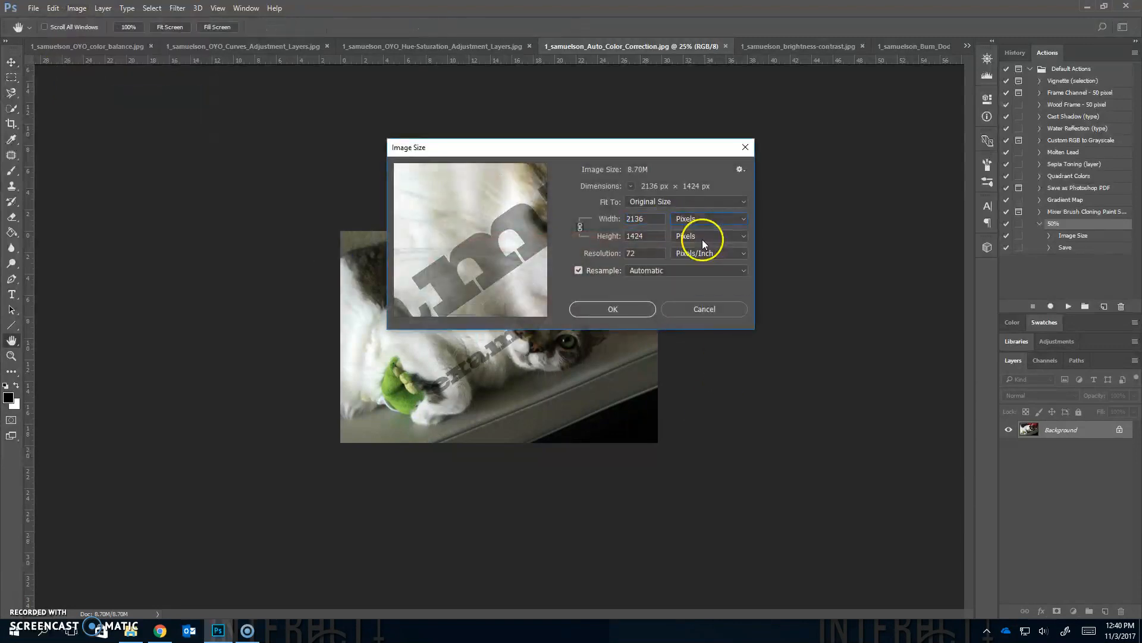
pyautogui.click(700, 219)
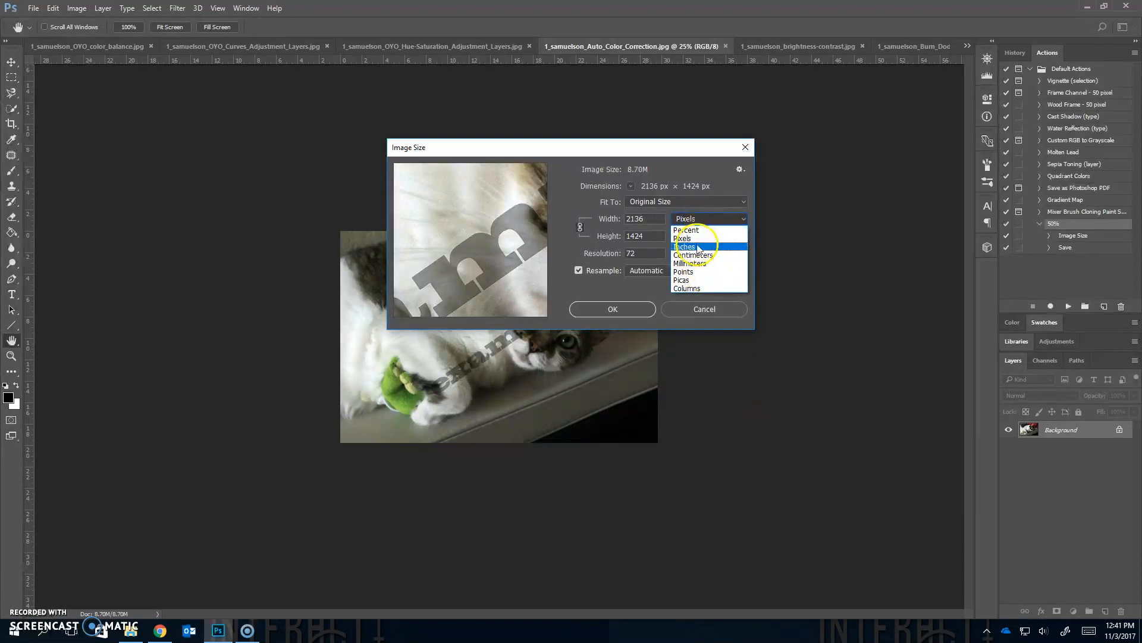
pyautogui.click(697, 247)
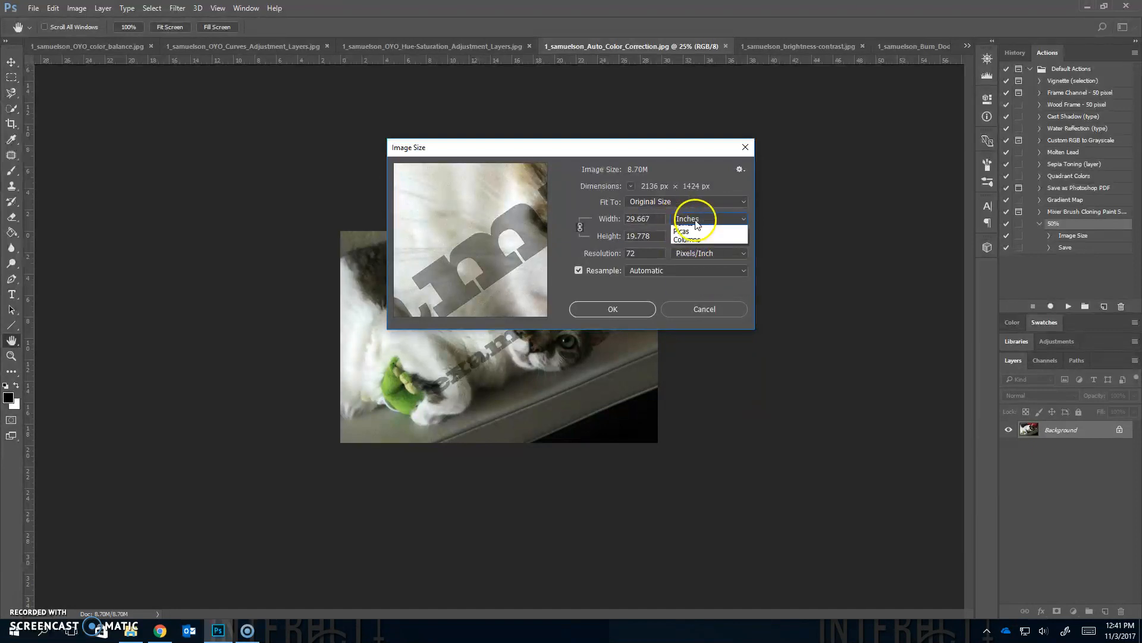
pyautogui.click(678, 229)
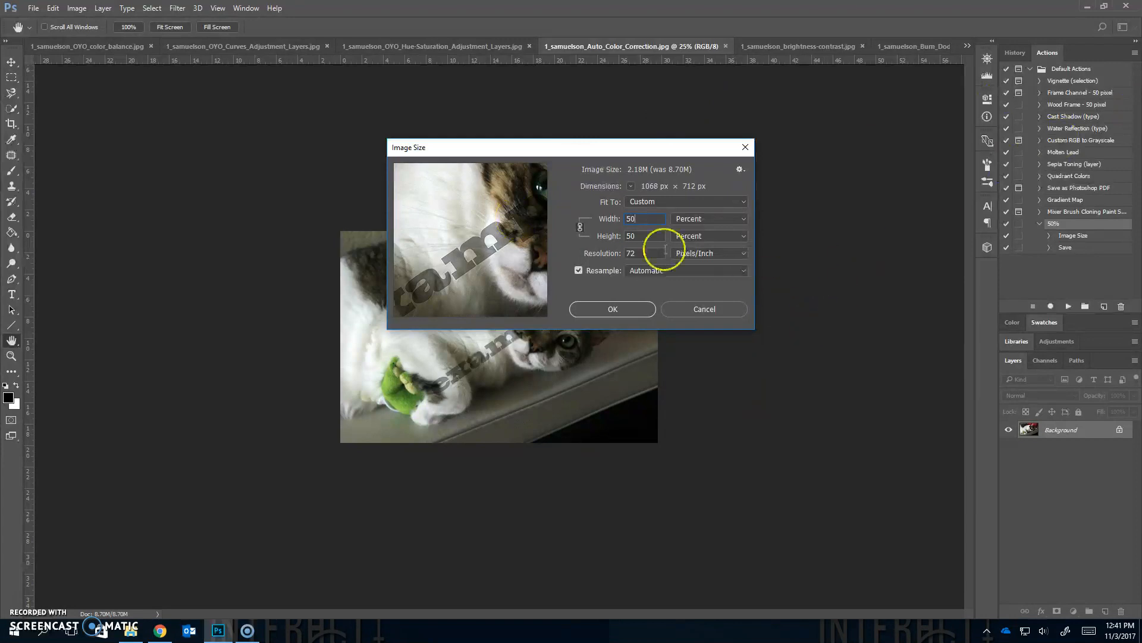
pyautogui.click(611, 309)
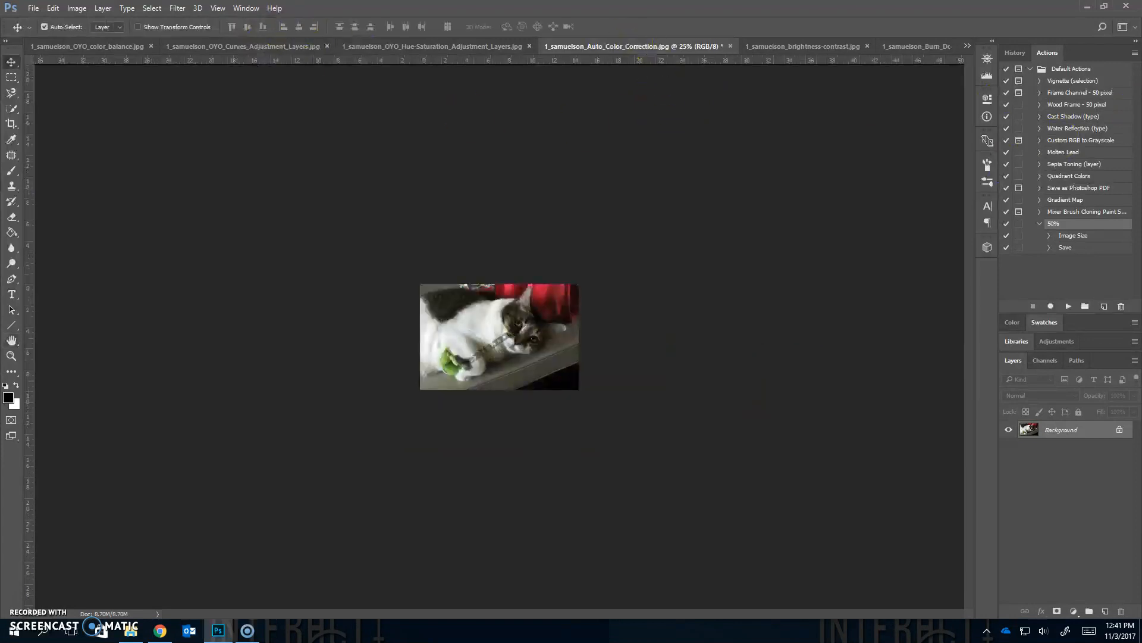
# - Save the resized image as a JPEG in the 50percent folder, replacing the existing Auto_Color_Correction file and accepting the JPEG options
pyautogui.click(33, 8)
pyautogui.click(71, 143)
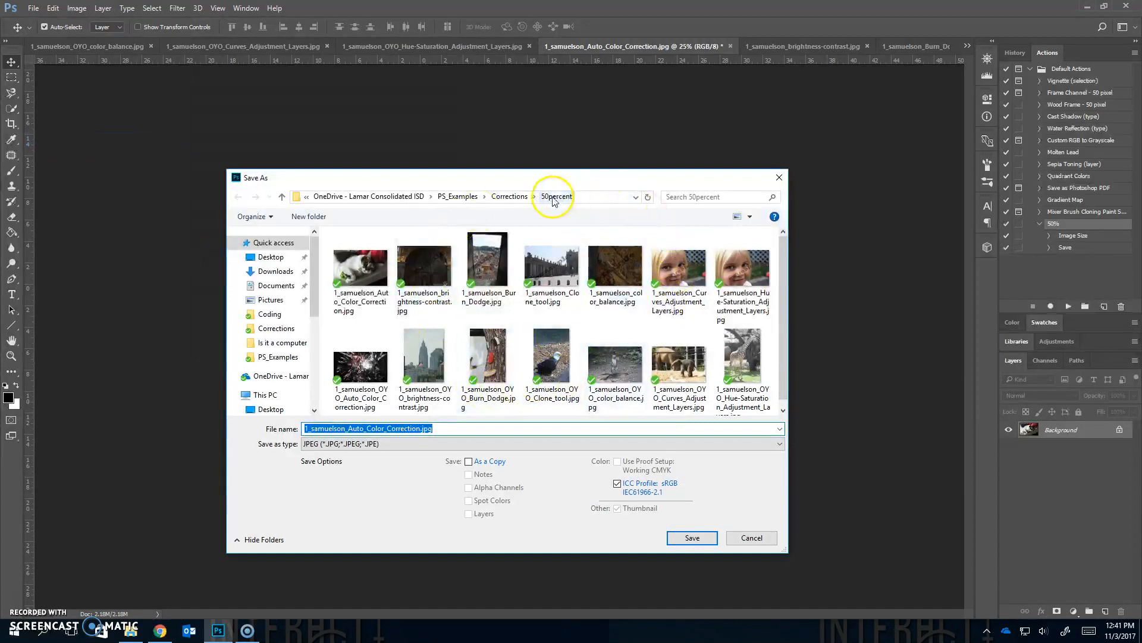
pyautogui.click(693, 539)
pyautogui.click(601, 318)
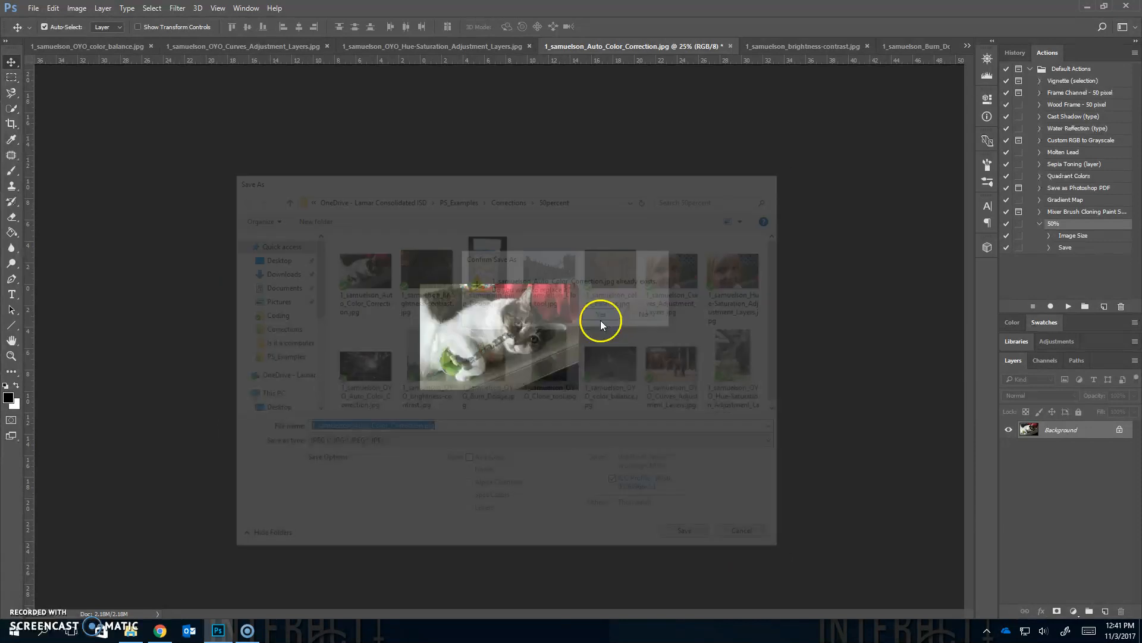
pyautogui.click(678, 173)
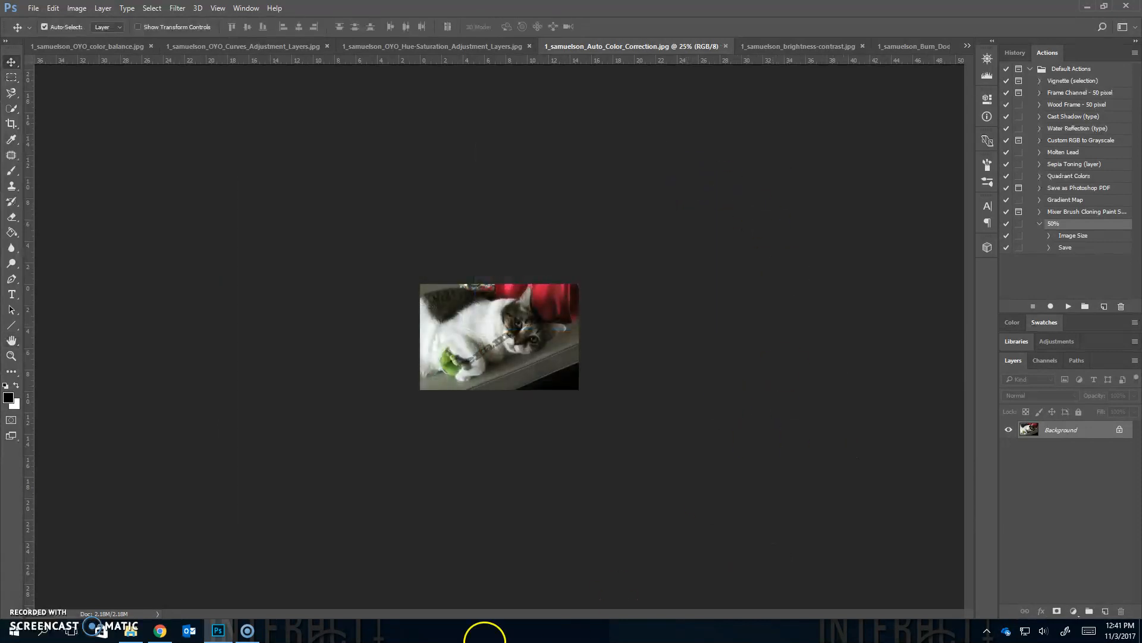
# - Switch to File Explorer to check the file sizes in the 50percent folder, and return to Photoshop
pyautogui.click(130, 630)
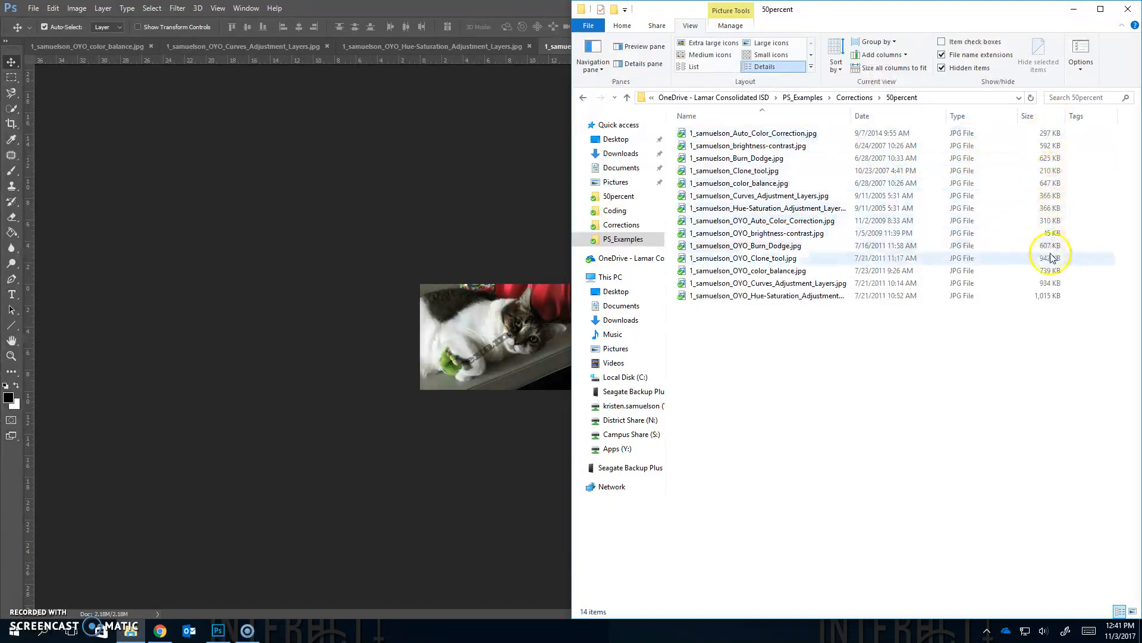
pyautogui.click(1039, 284)
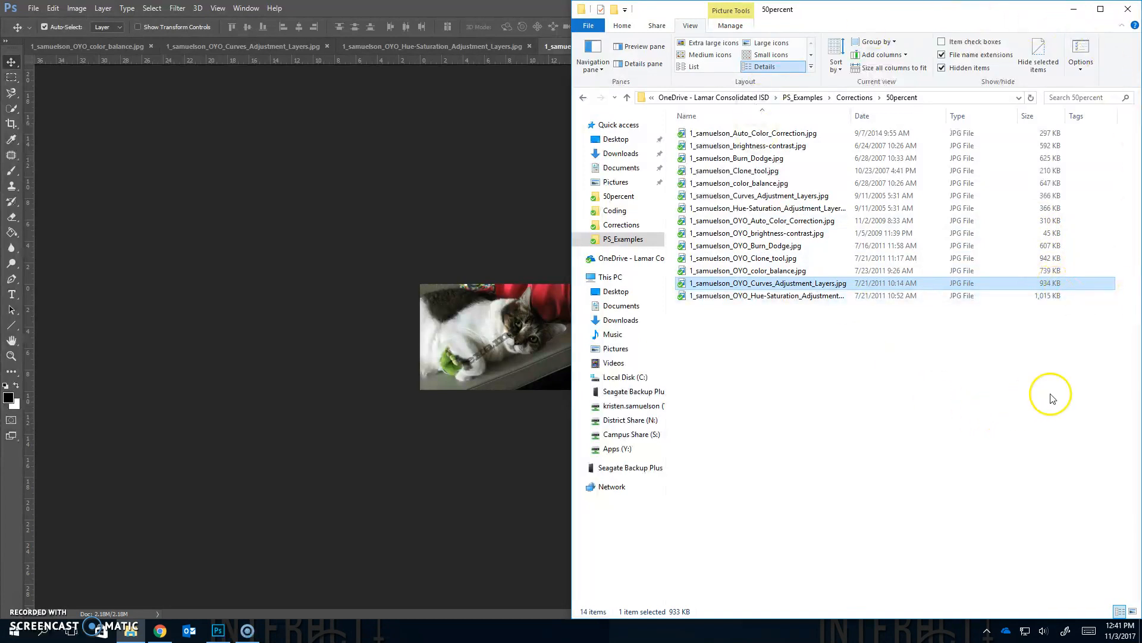
pyautogui.click(355, 423)
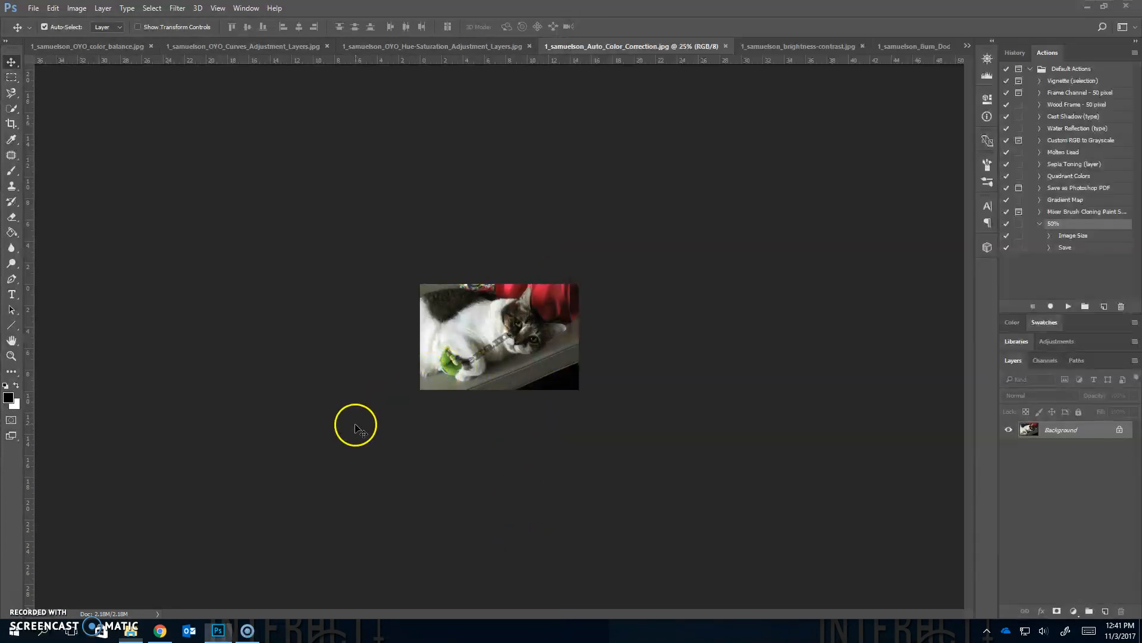
# - Launch Adobe Acrobat DC
pyautogui.click(13, 632)
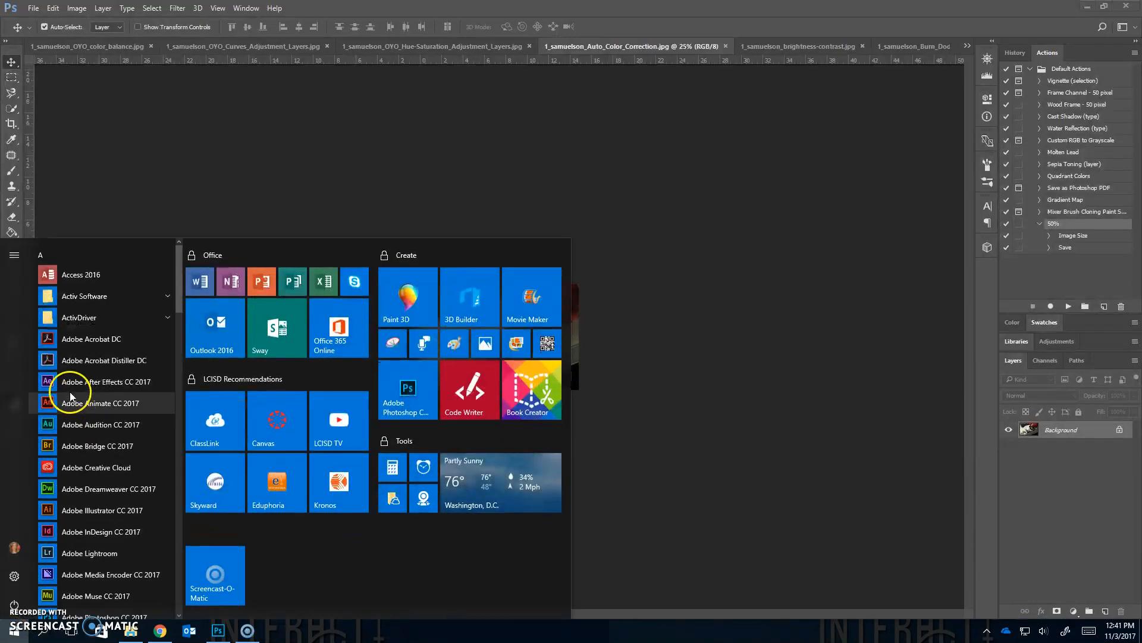
pyautogui.click(100, 344)
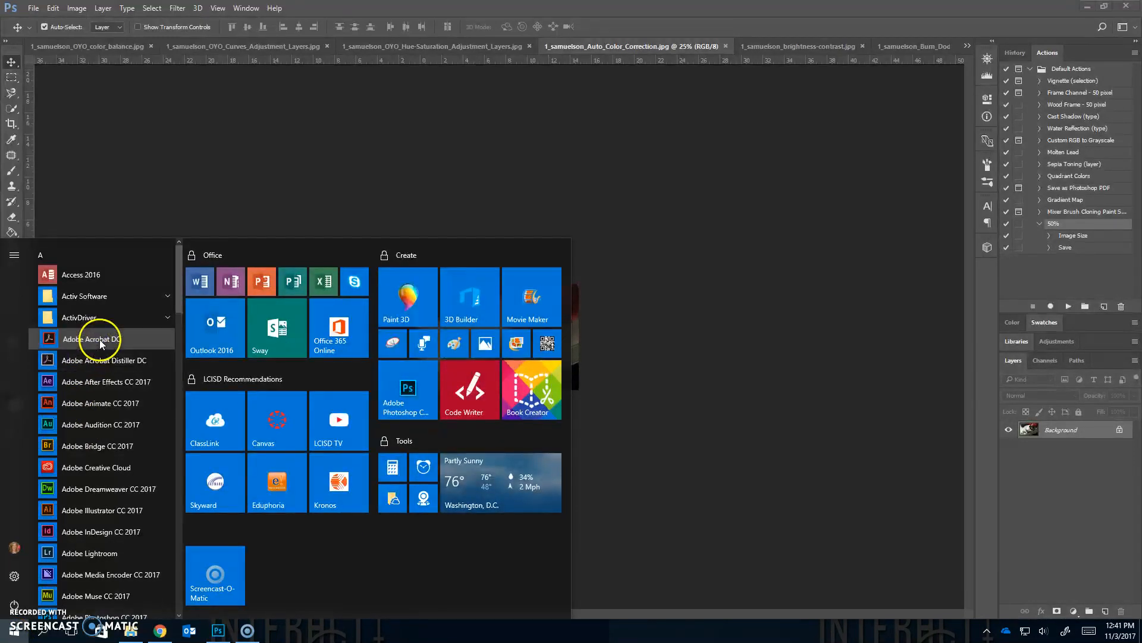
# - Switch back to Photoshop, close all open images and minimize its window to reveal Acrobat
pyautogui.click(218, 630)
pyautogui.click(33, 8)
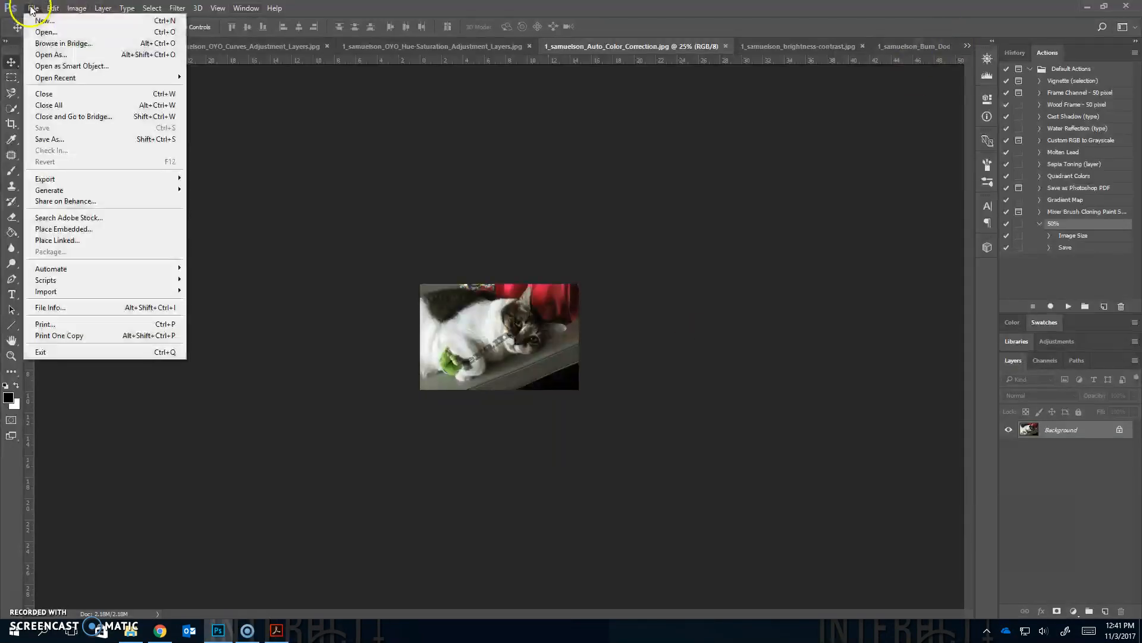
pyautogui.click(51, 108)
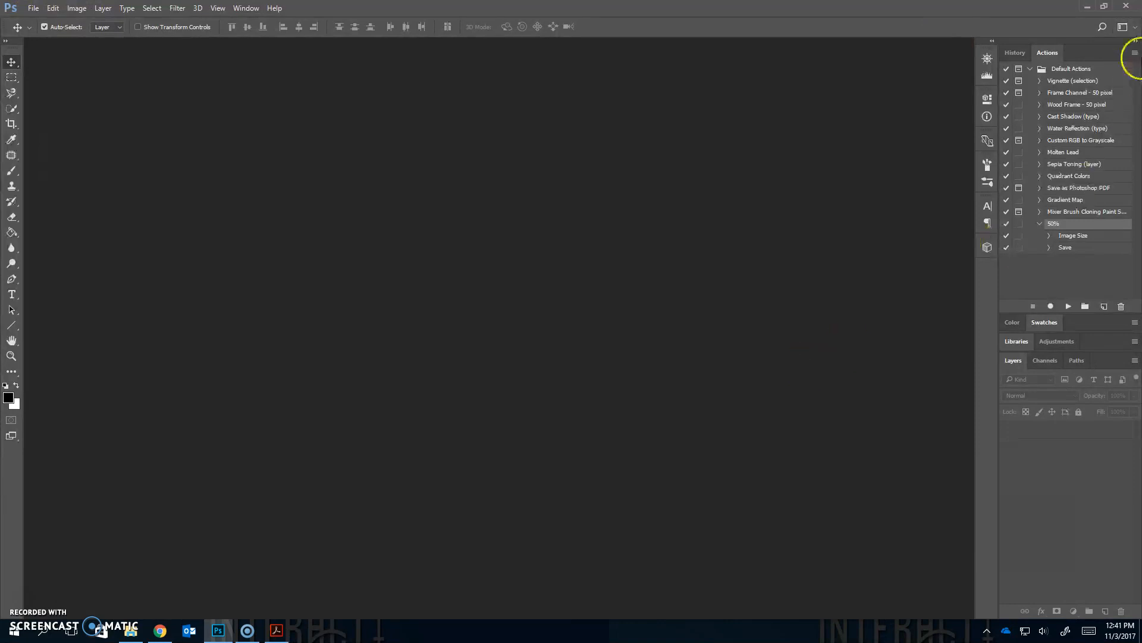
pyautogui.click(1088, 9)
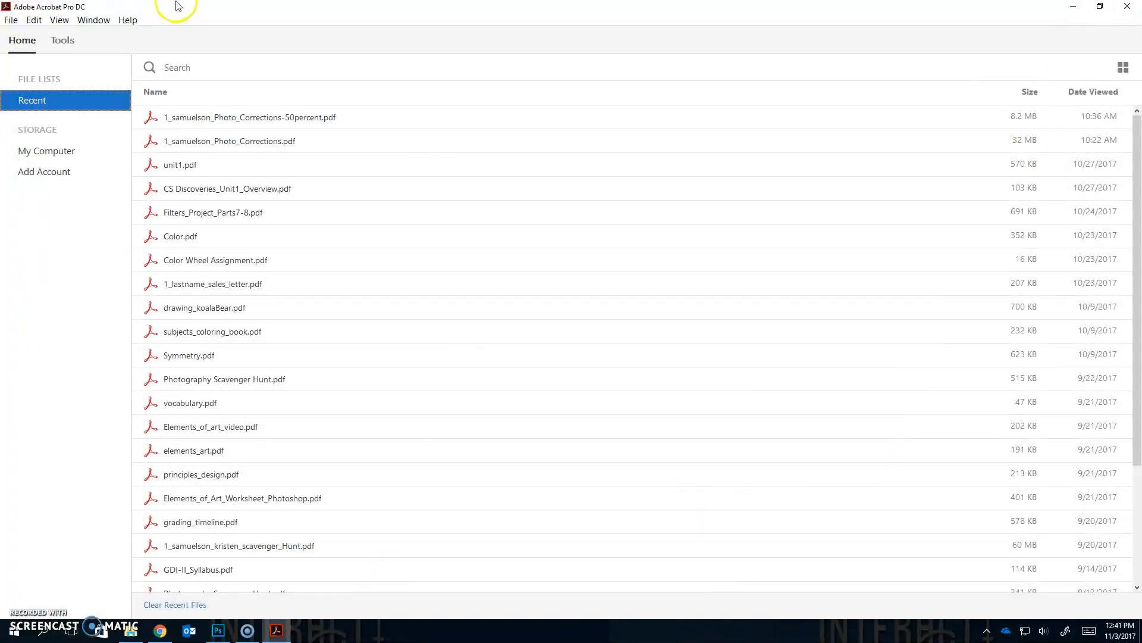
# - Start creating a PDF in Acrobat by combining files into a single PDF
pyautogui.click(12, 19)
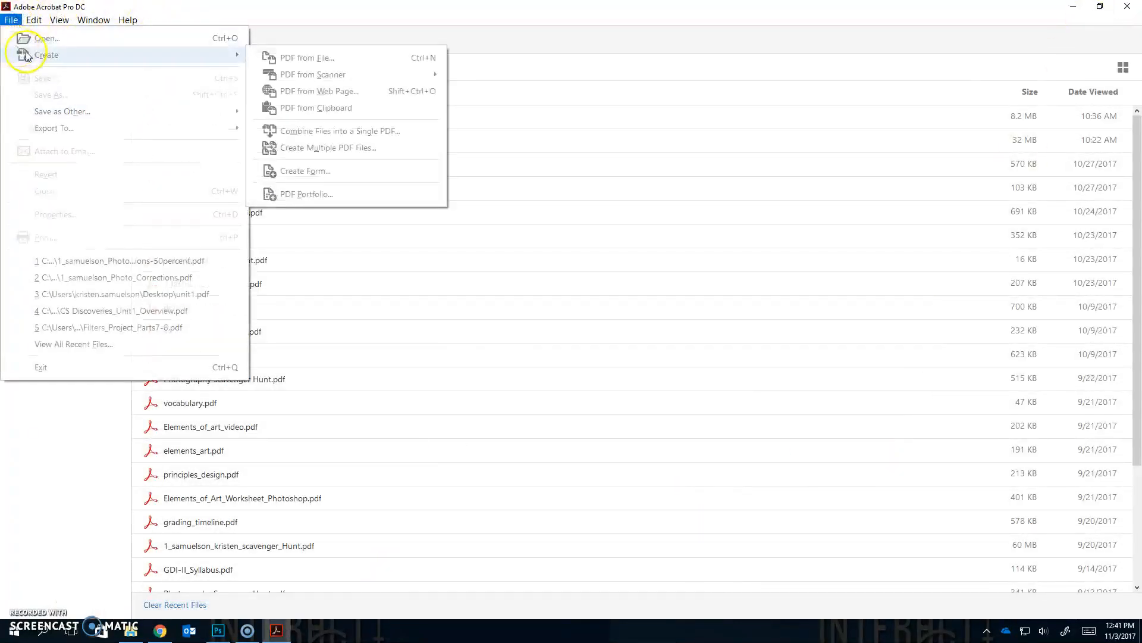
pyautogui.moveTo(226, 55)
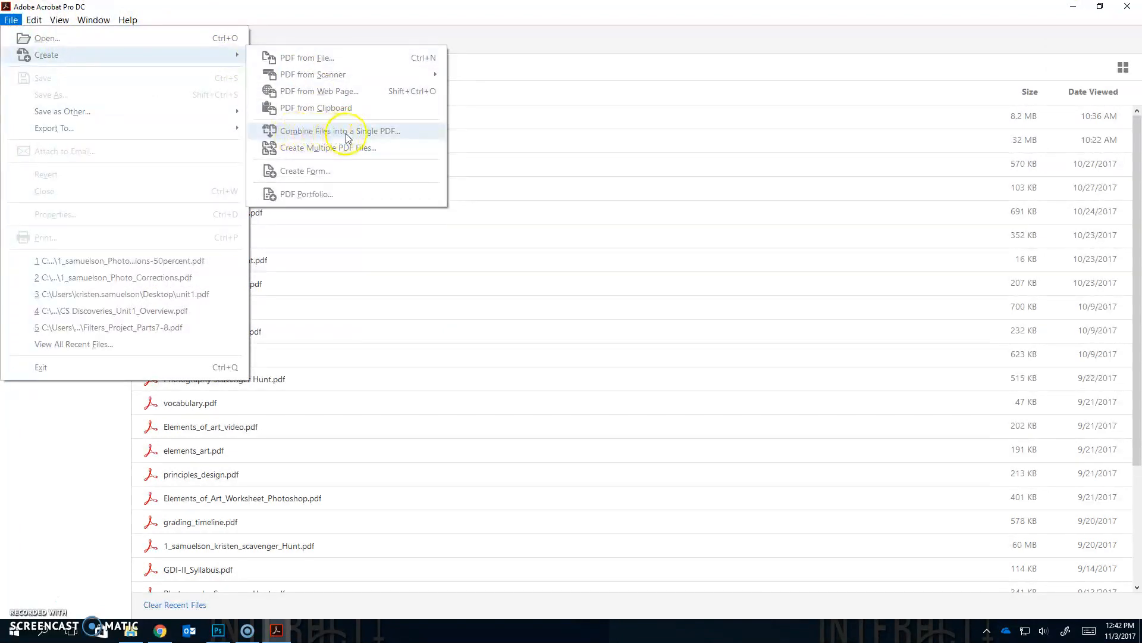
pyautogui.click(387, 132)
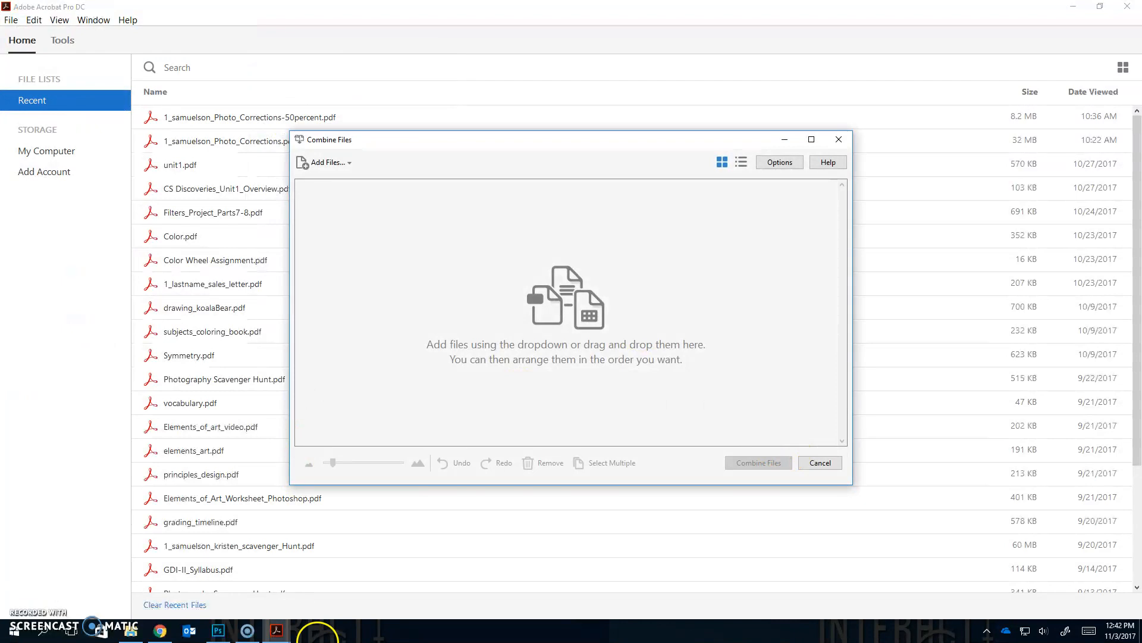
# - Add all JPG photos from the 50percent folder to the Combine Files window, checking the photo enhancement task page in Chrome along the way
pyautogui.click(131, 631)
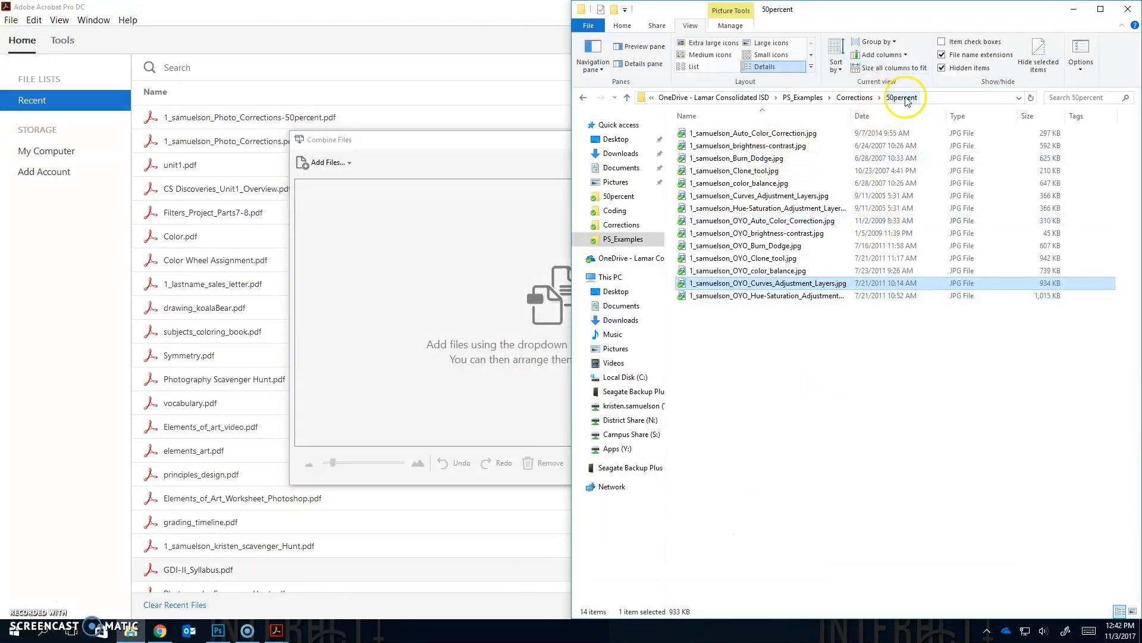
pyautogui.moveTo(842, 380); pyautogui.dragTo(731, 135)
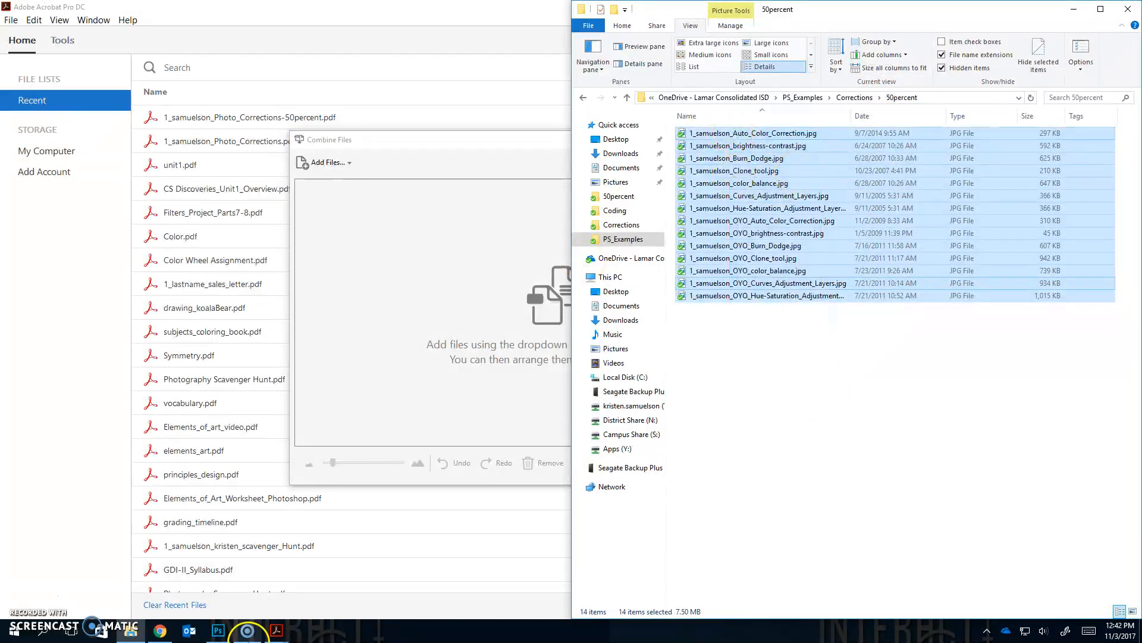
pyautogui.click(160, 630)
pyautogui.scroll(1, 437, 292)
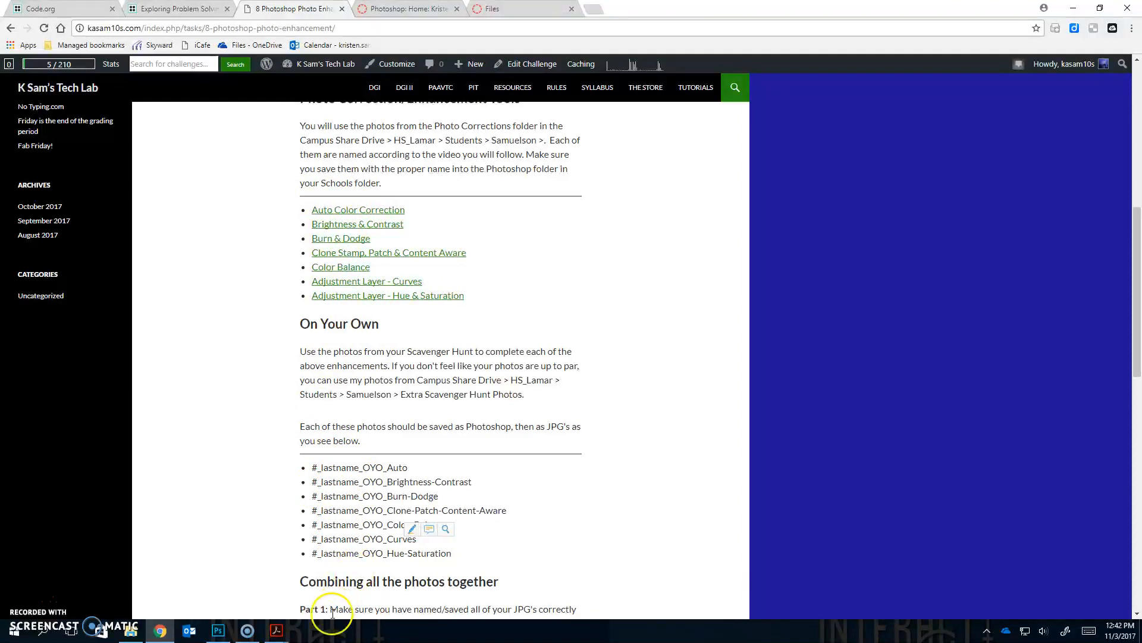
pyautogui.click(137, 632)
pyautogui.click(282, 633)
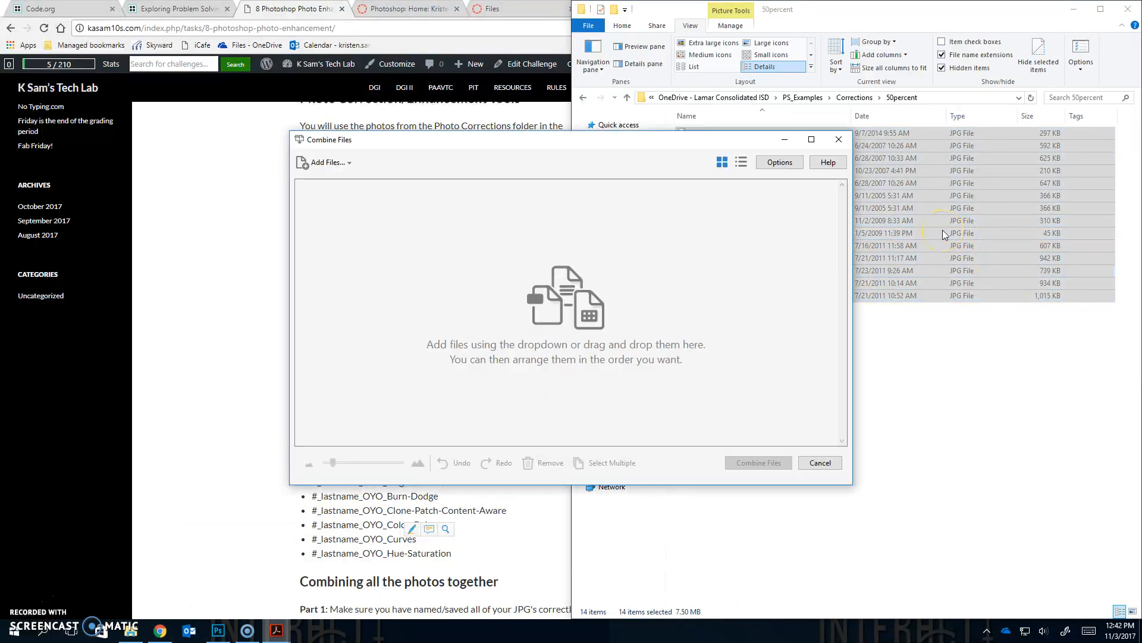
pyautogui.moveTo(942, 229); pyautogui.dragTo(688, 298)
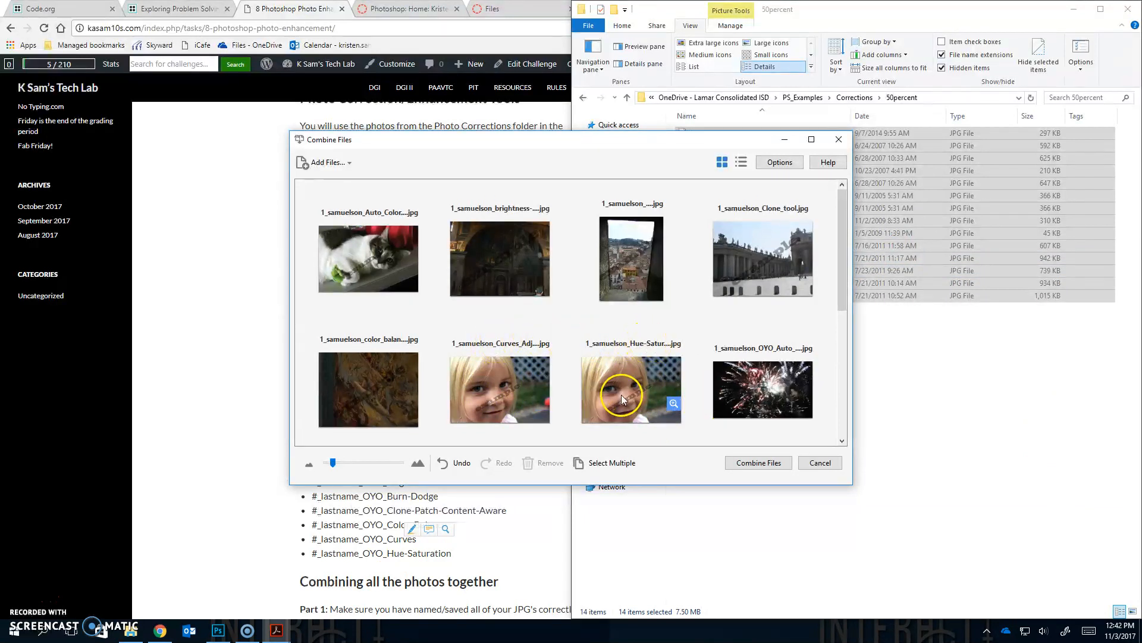
# - Review the added photos in the Combine Files window and combine them all into a single PDF
pyautogui.scroll(-3, 621, 395)
pyautogui.scroll(-3, 619, 402)
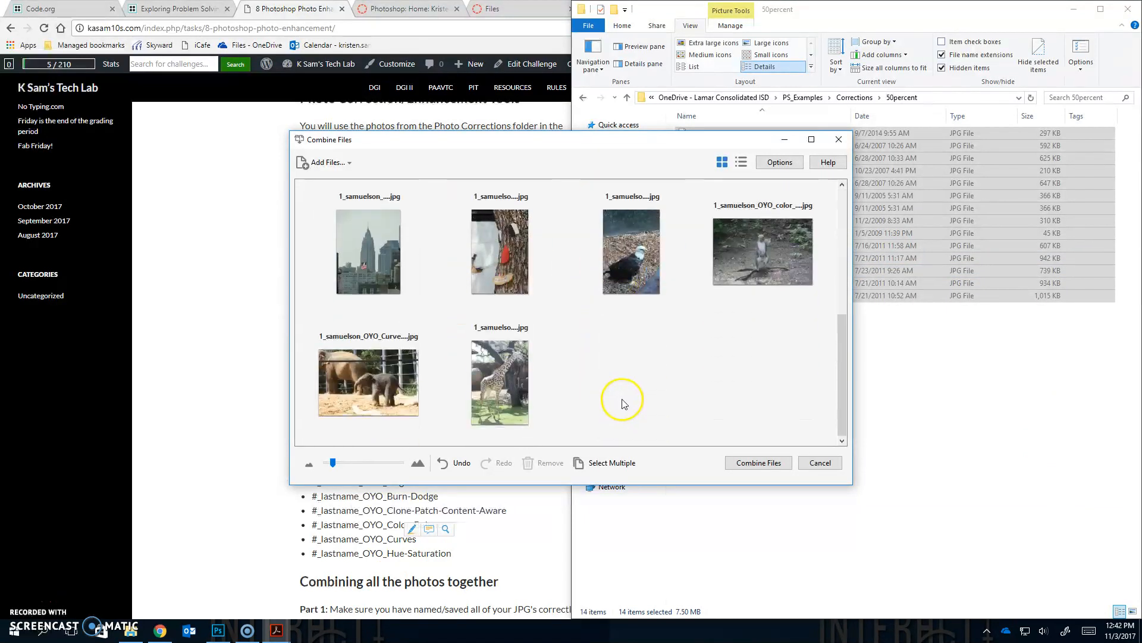
pyautogui.scroll(5, 644, 406)
pyautogui.scroll(-4, 653, 394)
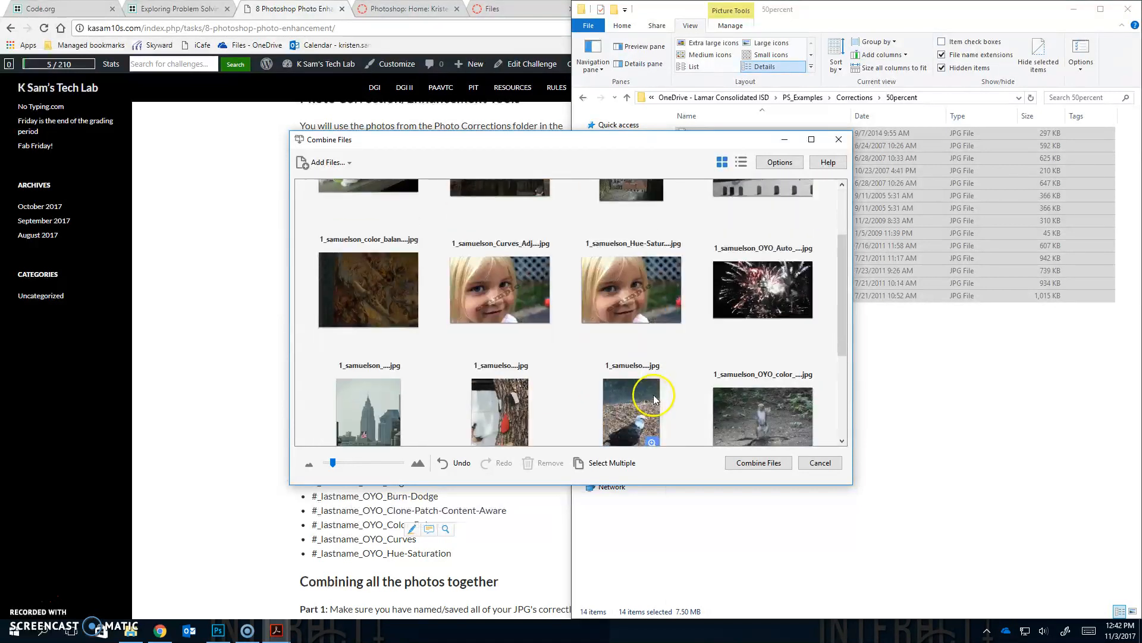
pyautogui.click(767, 463)
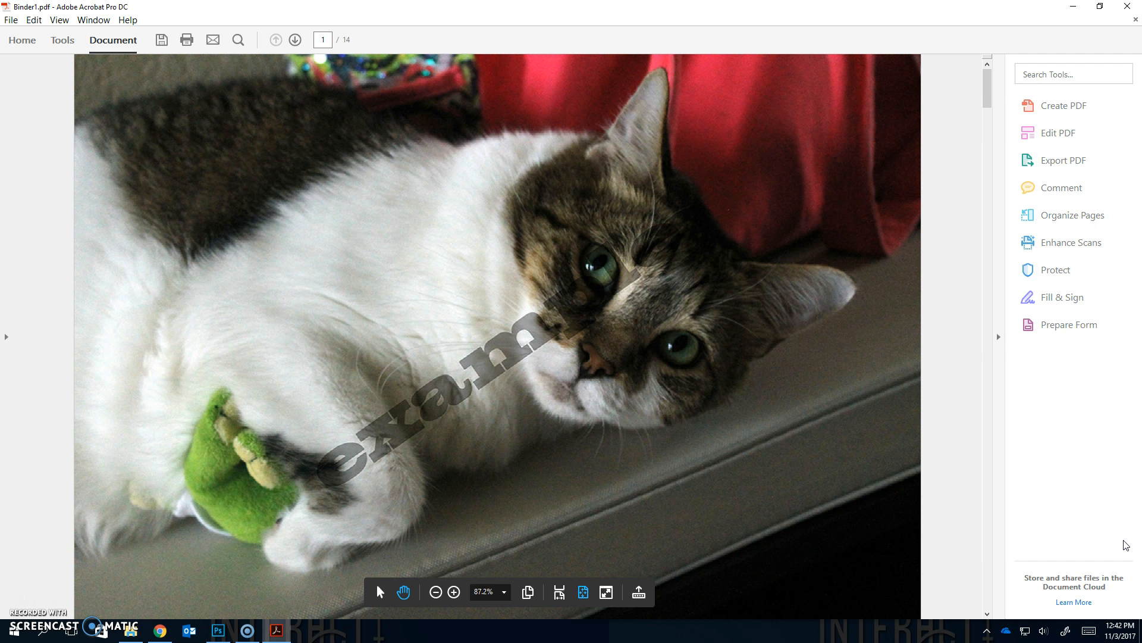
# - Page through the combined PDF from the first photo to the last to check every page
pyautogui.click(345, 59)
pyautogui.press('Right')
pyautogui.press('Right')
pyautogui.press('Right')
pyautogui.press('Right')
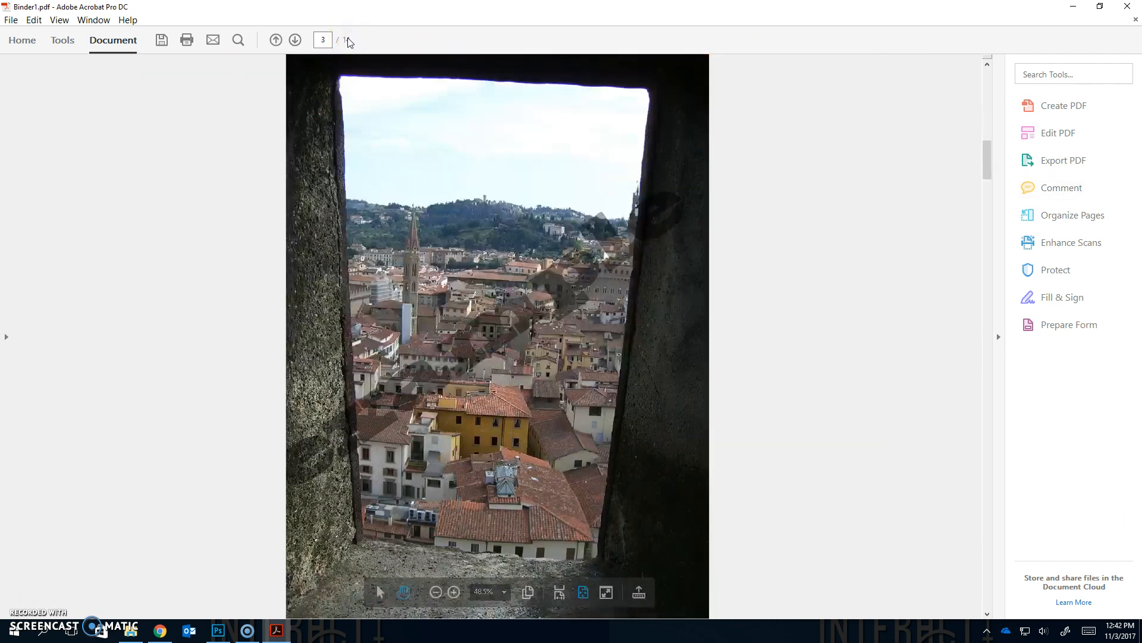
pyautogui.press('Right')
pyautogui.press('Right')
pyautogui.press('Right')
pyautogui.press('Right')
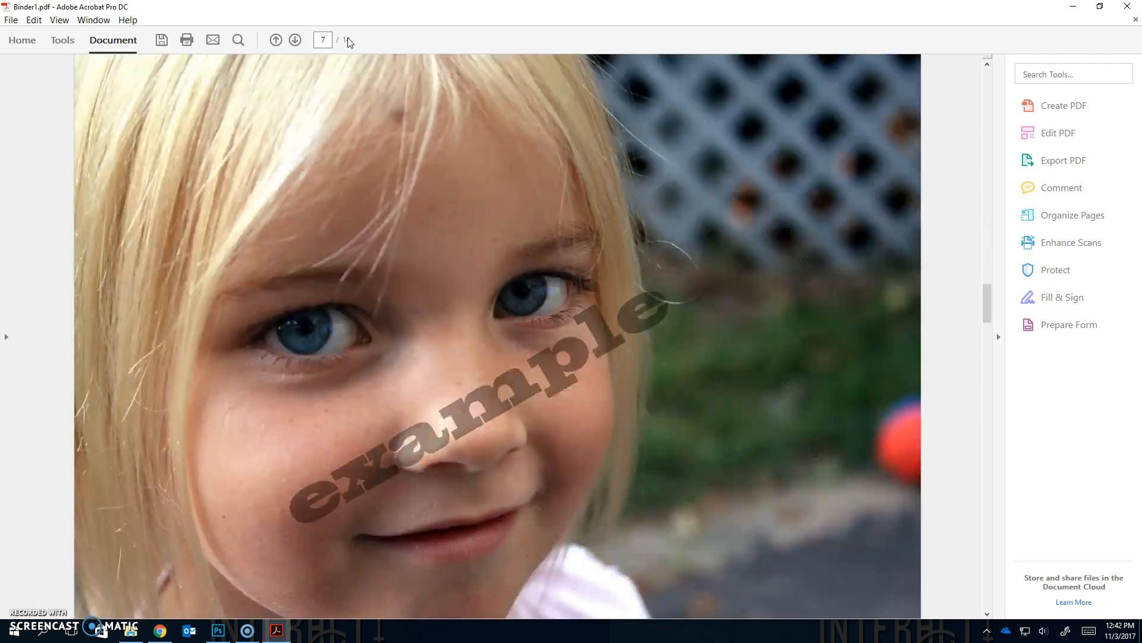
pyautogui.press('Right')
pyautogui.press('Right')
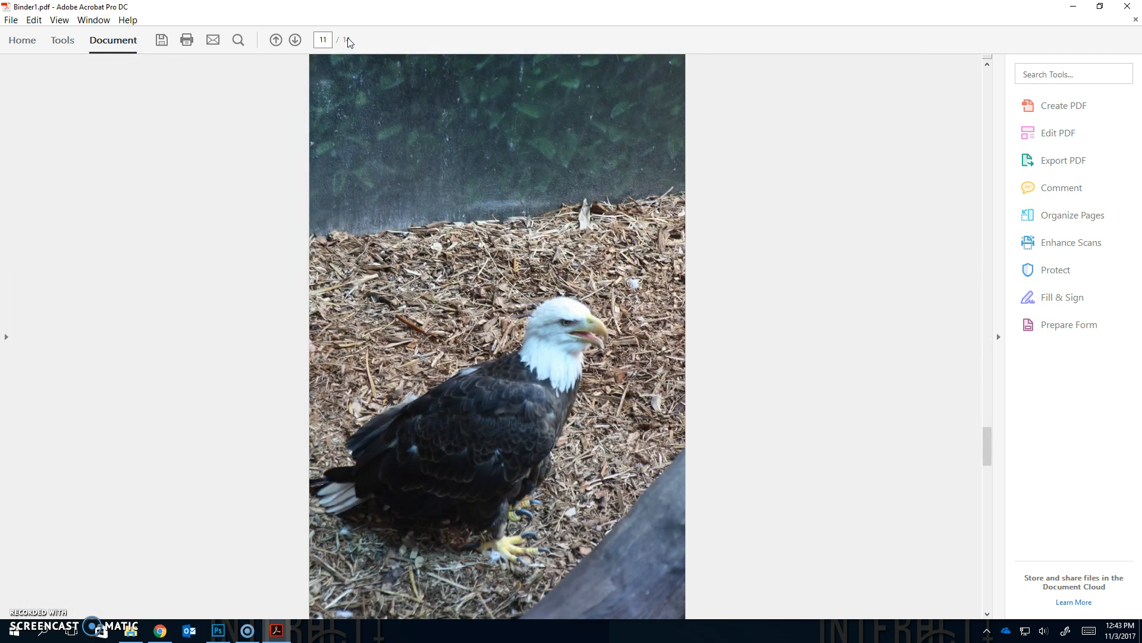
pyautogui.press('Right')
pyautogui.press('Right')
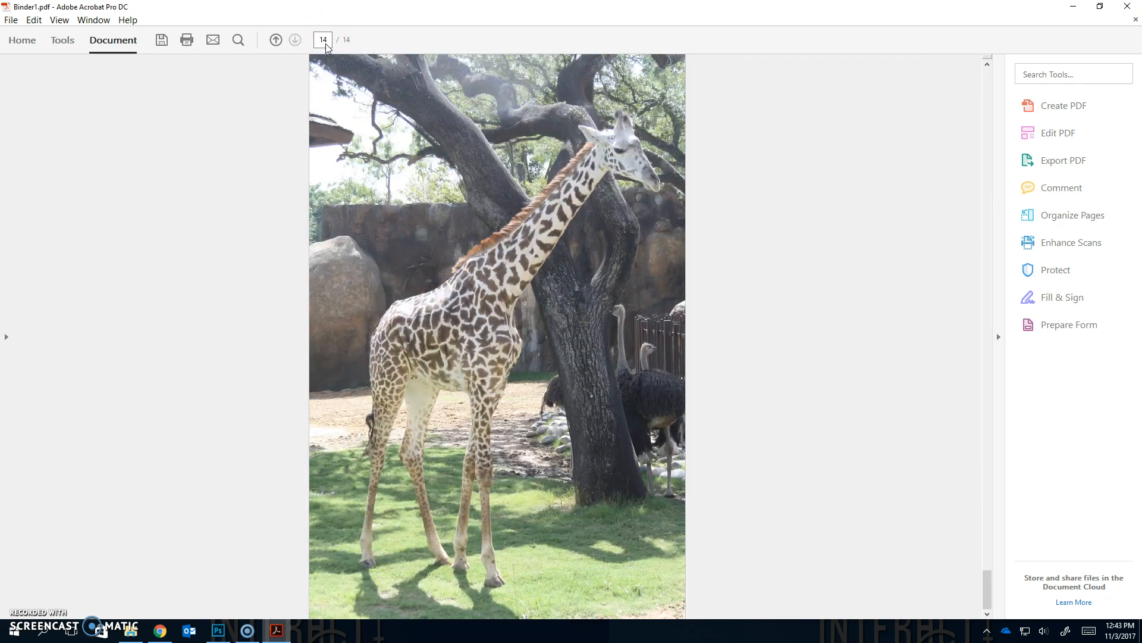
# - Save the PDF in the Corrections folder, named with 1_, the last name and _photo_corrections, and close Acrobat
pyautogui.click(14, 28)
pyautogui.click(11, 22)
pyautogui.click(11, 22)
pyautogui.click(67, 96)
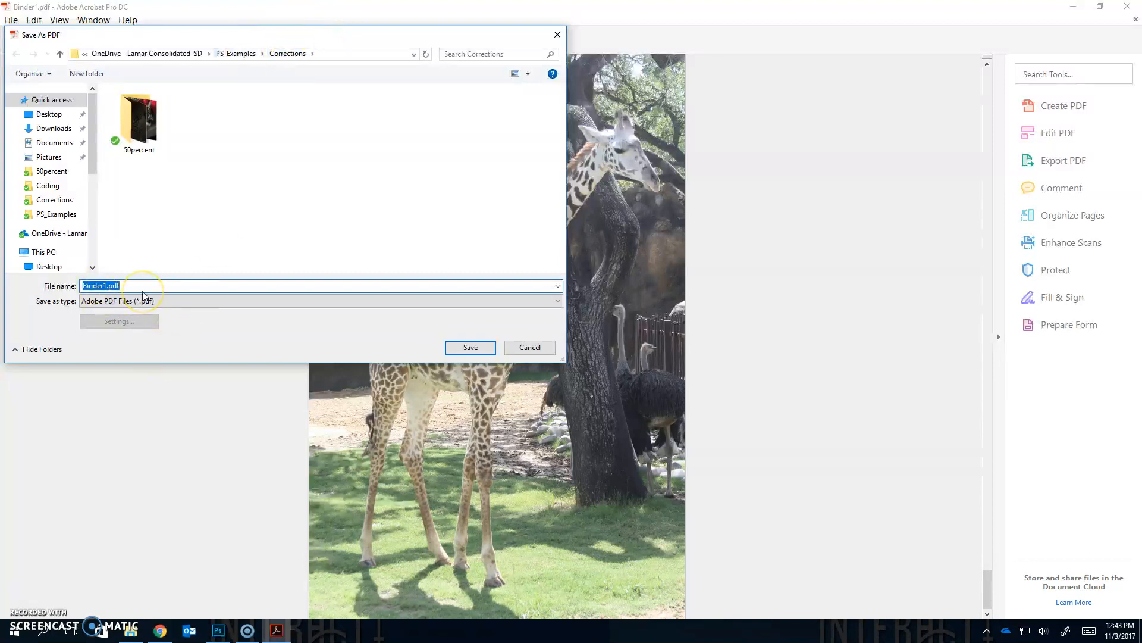
pyautogui.write('1_')
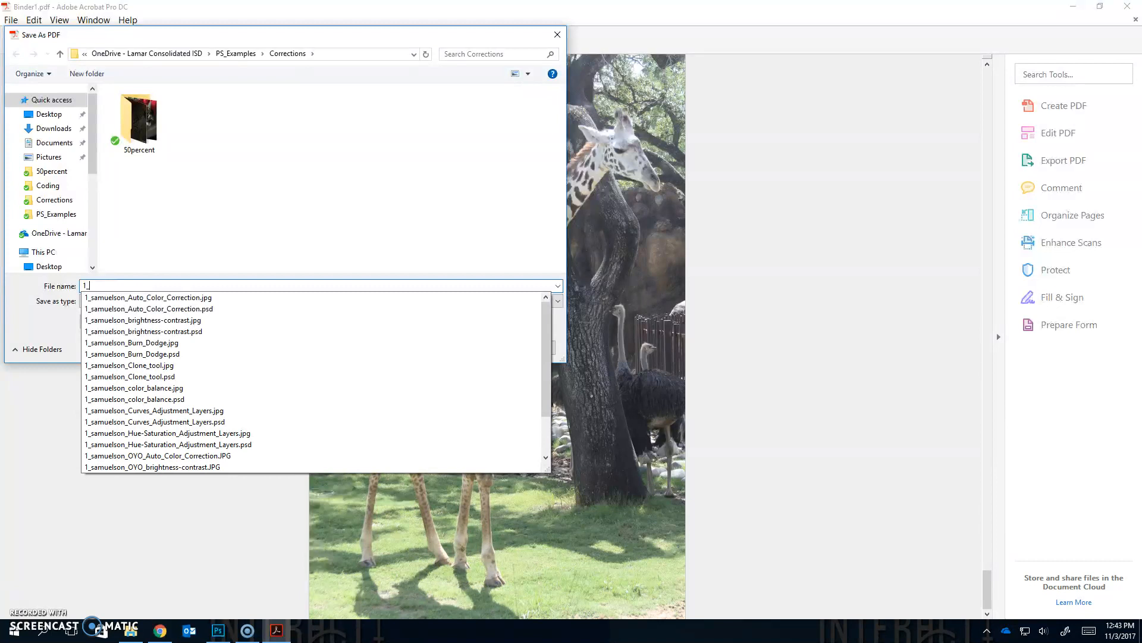
pyautogui.write('samuelson_photo_corrections')
pyautogui.press('Return')
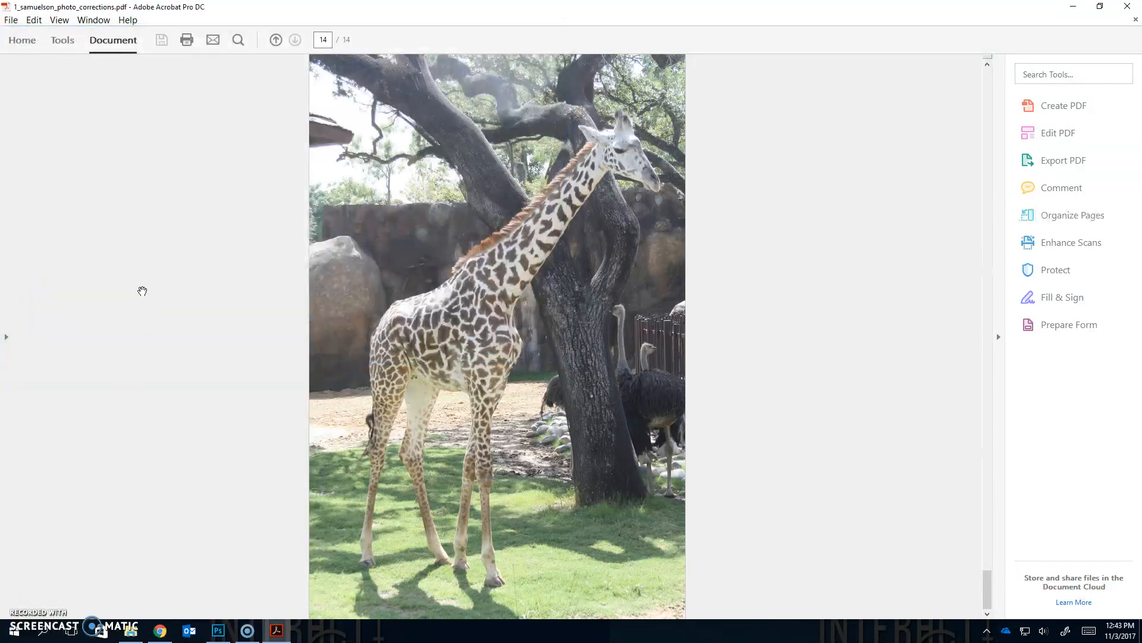
pyautogui.click(1131, 8)
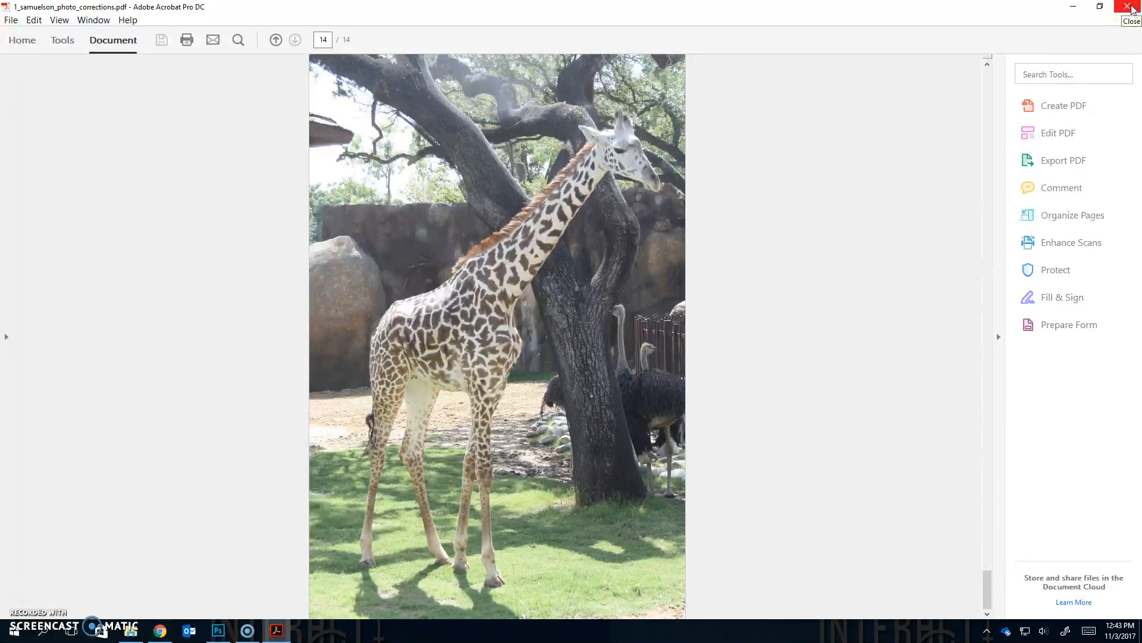